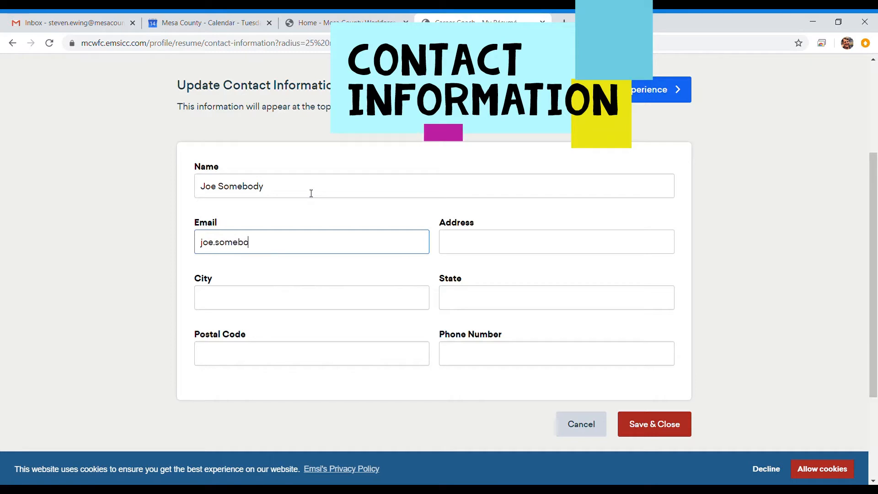
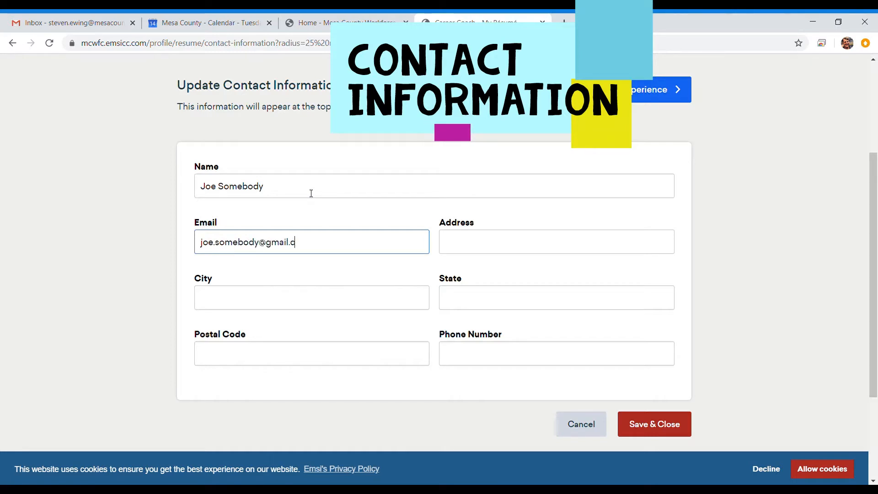
- Enter the e-mail address, street address, city and postal code in the contact form
key(Tab)
text(123 Somewhere)
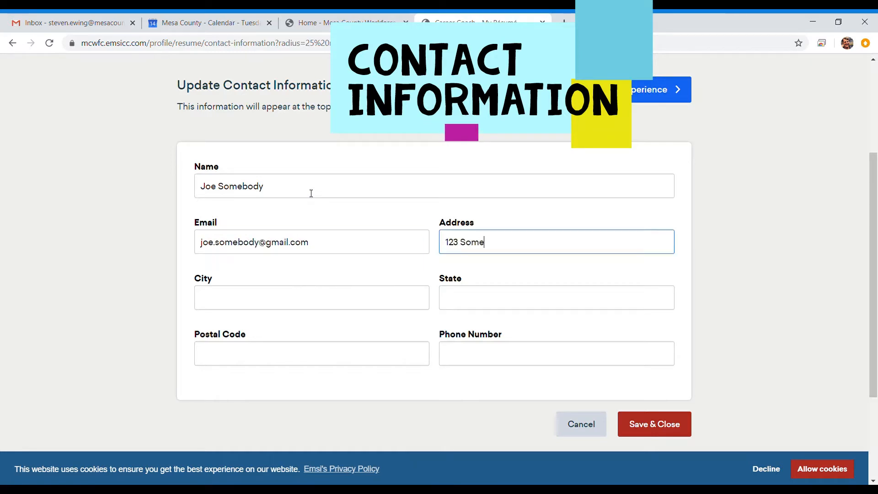
key(Tab)
text(Grand Junction)
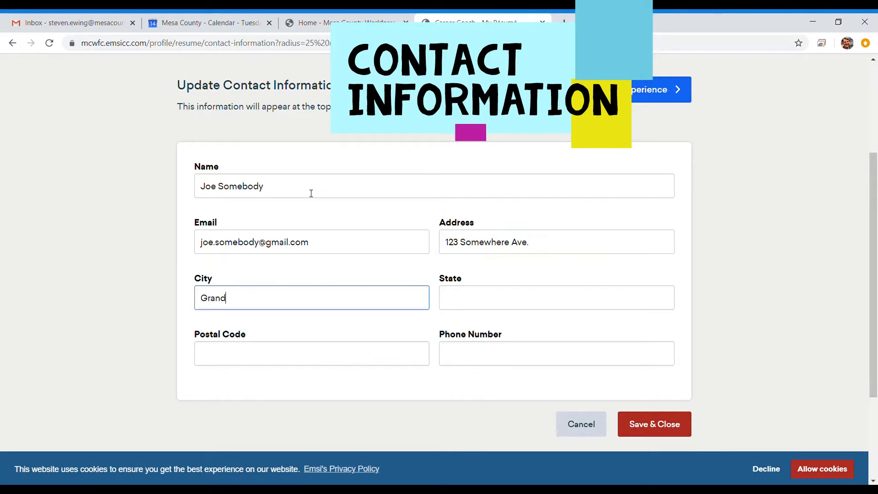
key(Tab)
key(Tab)
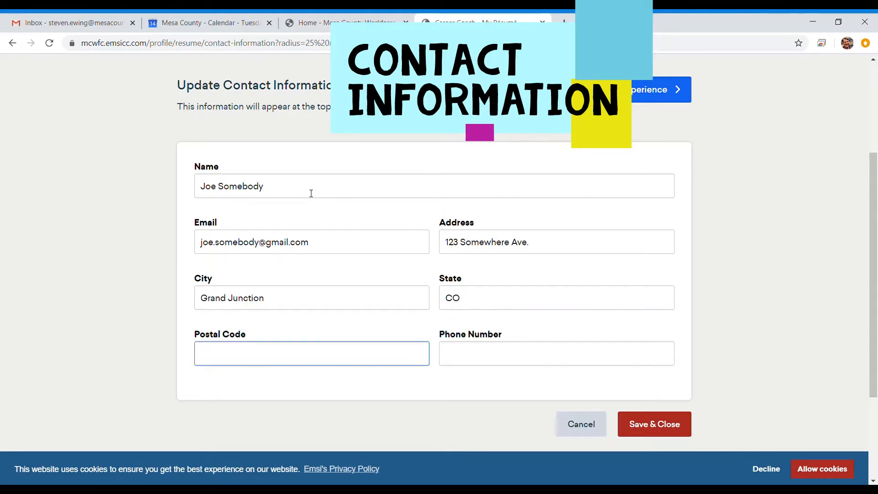
text(81504)
key(Tab)
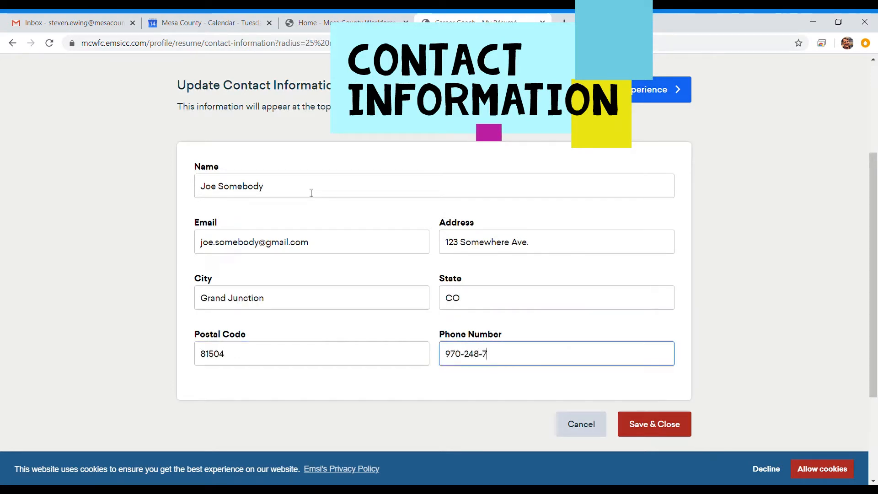
- Enter the phone number, fixing its last digits, and save the contact details
text(60)
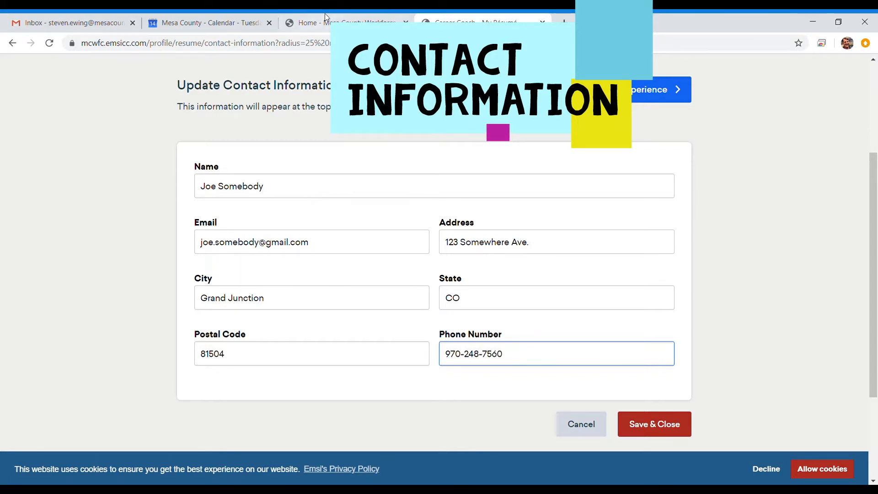
scroll(550, 355, down, 1)
click(667, 367)
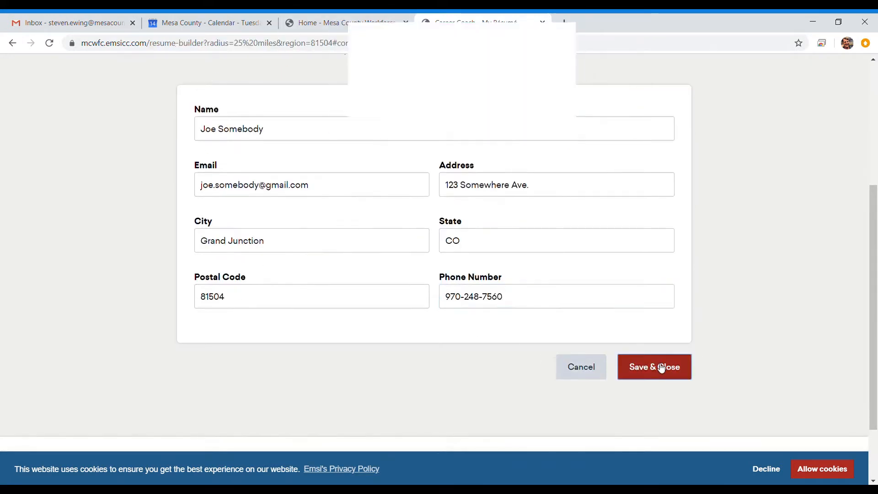
scroll(465, 142, down, 4)
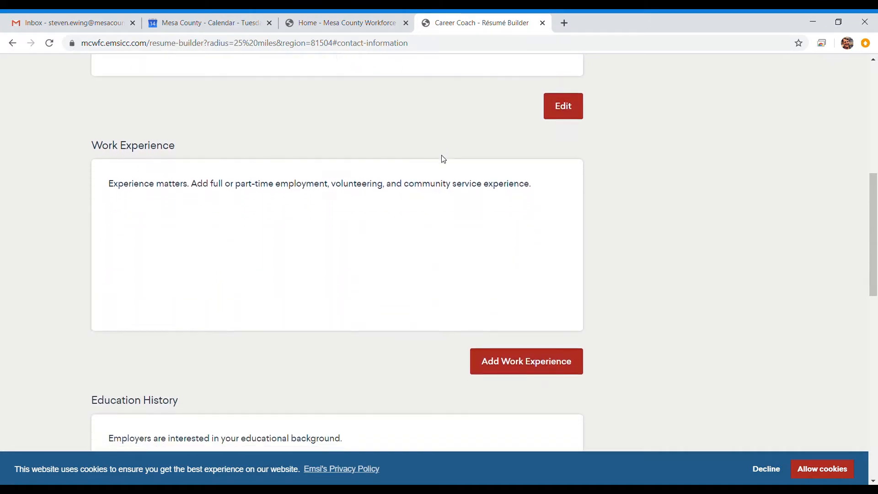
- Start a new work experience entry
click(528, 351)
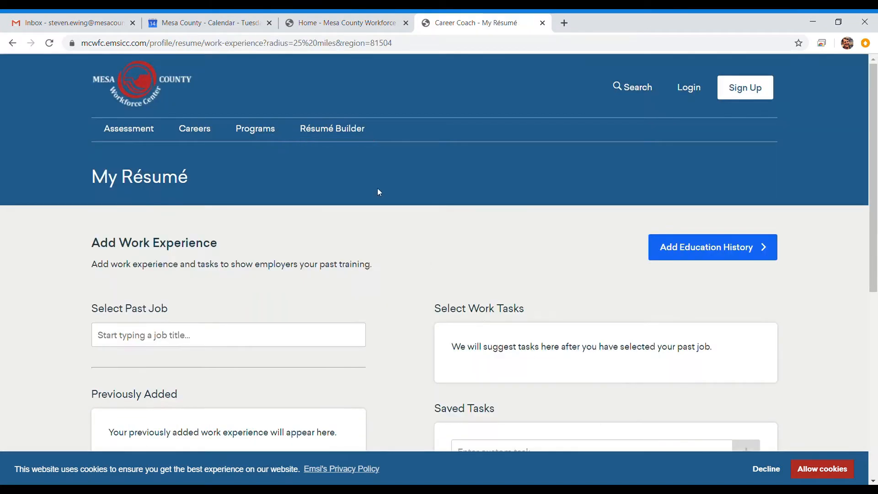
scroll(378, 190, down, 3)
scroll(380, 192, down, 1)
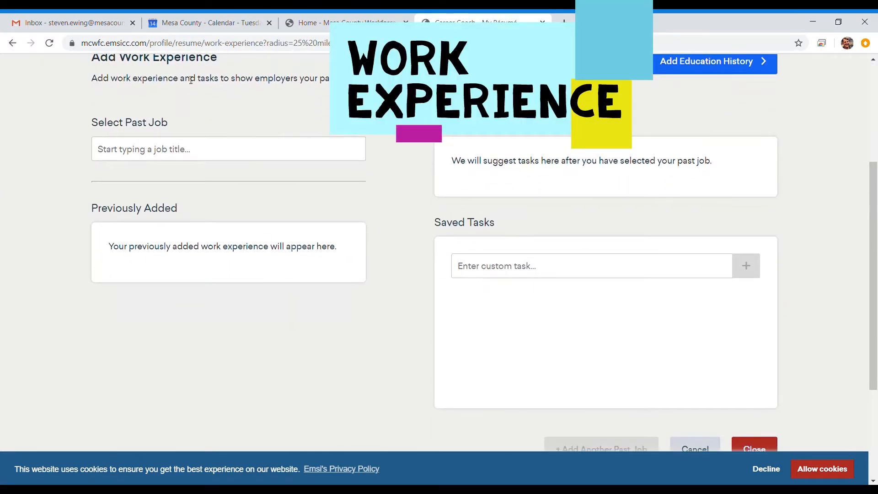
- Search 'Construction' and choose Construction Laborers as the past job
click(180, 146)
text(Const)
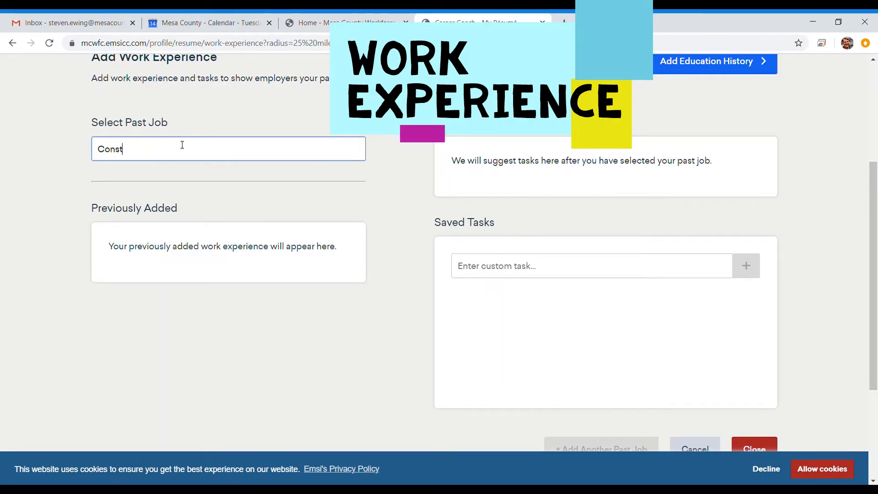
text(ruction)
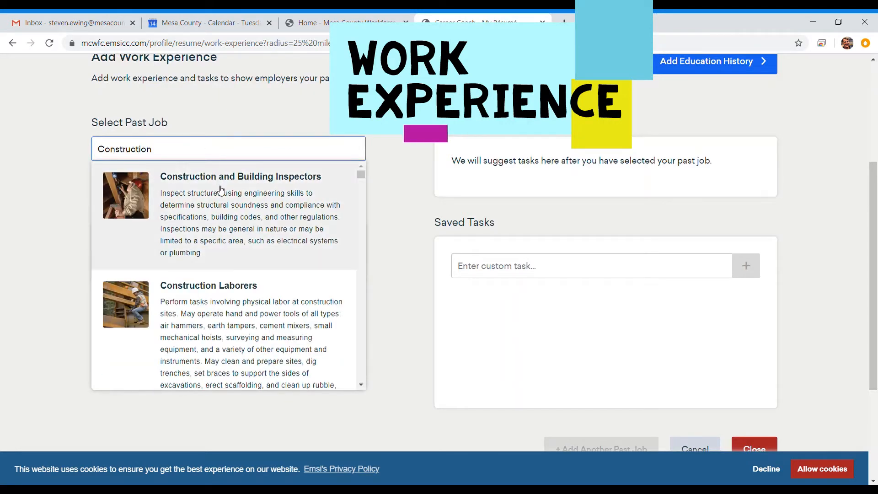
scroll(220, 190, down, 3)
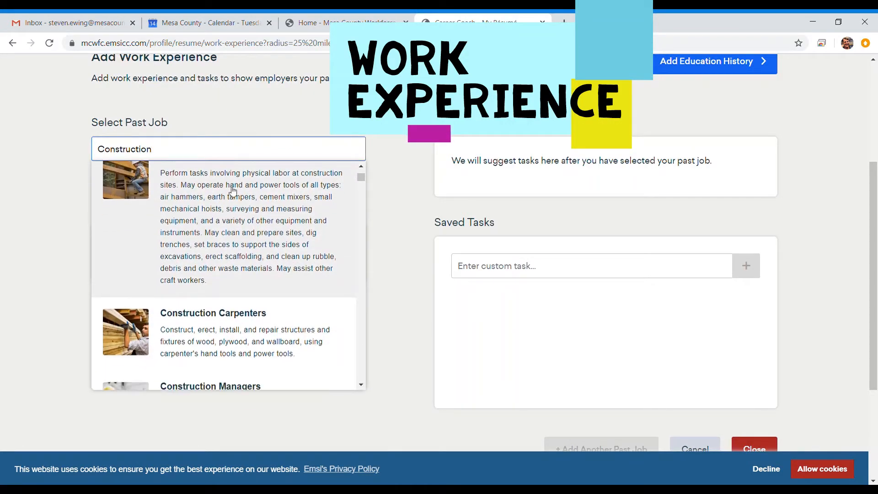
scroll(262, 278, down, 2)
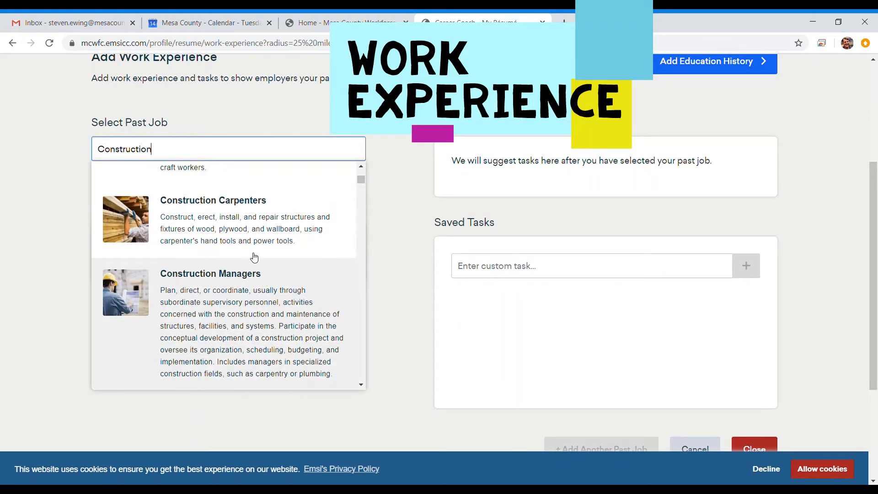
scroll(241, 298, down, 4)
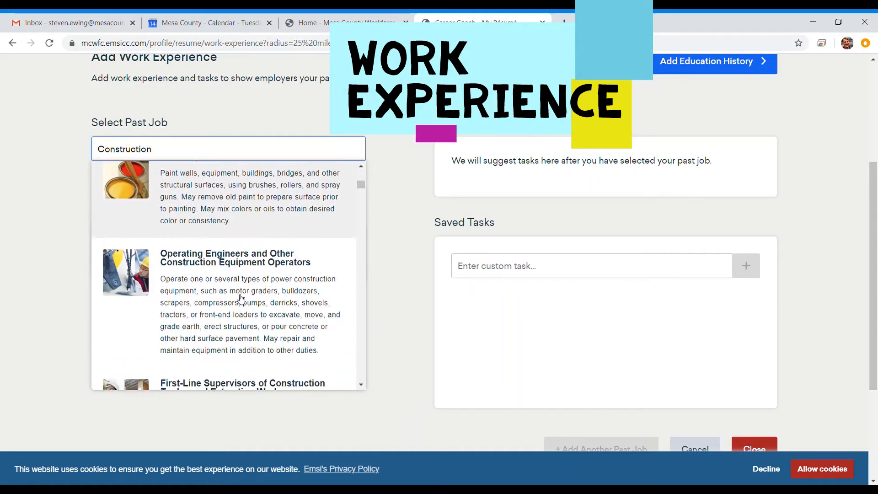
scroll(241, 296, down, 4)
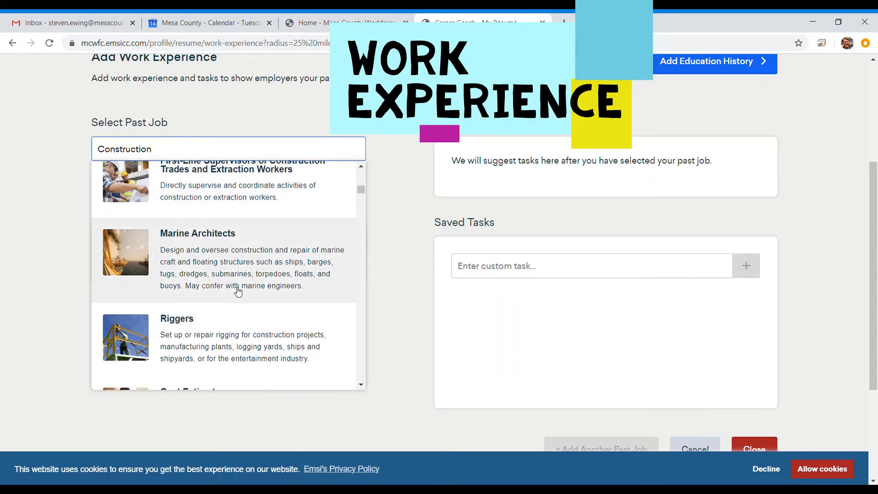
scroll(238, 290, up, 8)
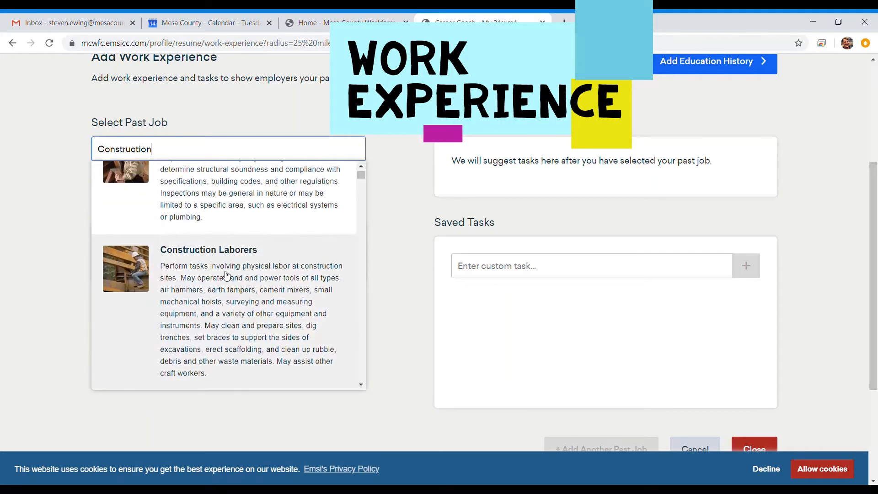
click(227, 274)
click(170, 249)
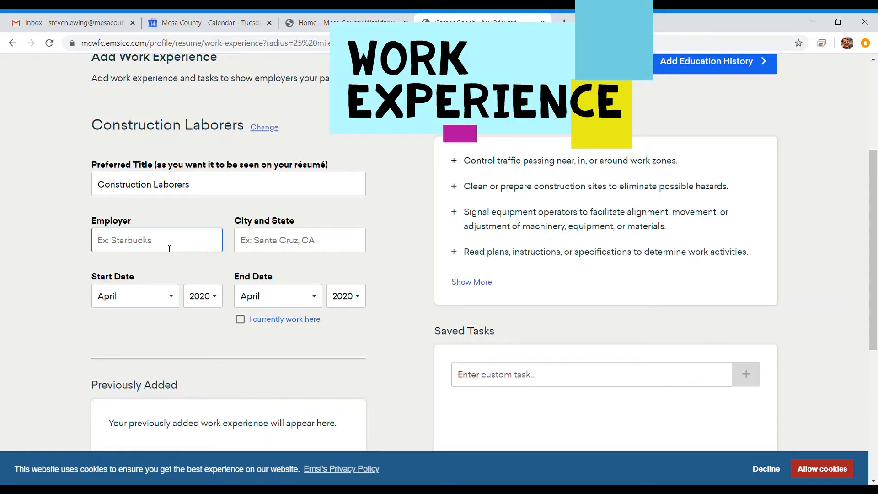
- Enter employer Grand Junction Construction in Grand Junction, CO, starting August, marked as current job
text(Grand Junction)
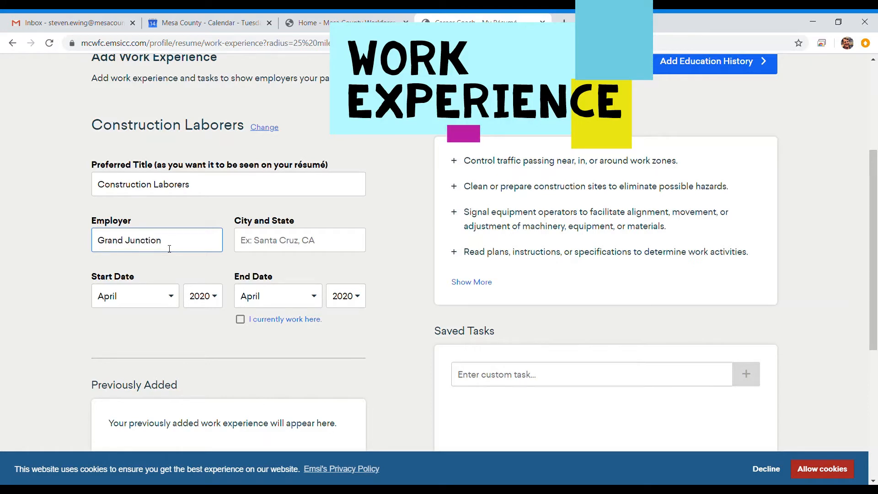
text( Construction)
key(Tab)
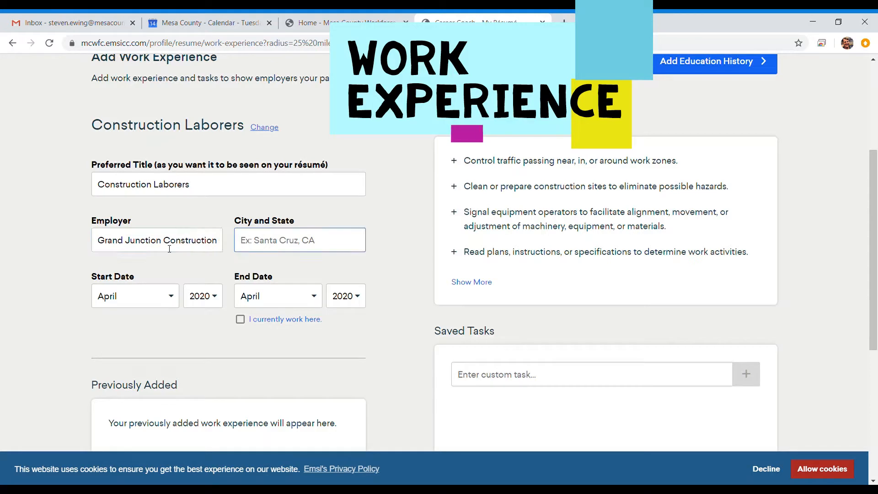
text(Grand Junction, CO)
key(Tab)
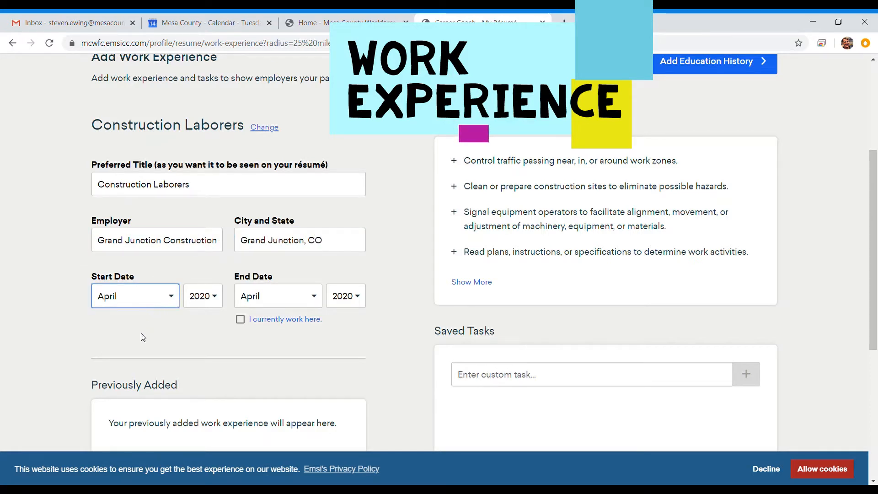
key(a)
key(Tab)
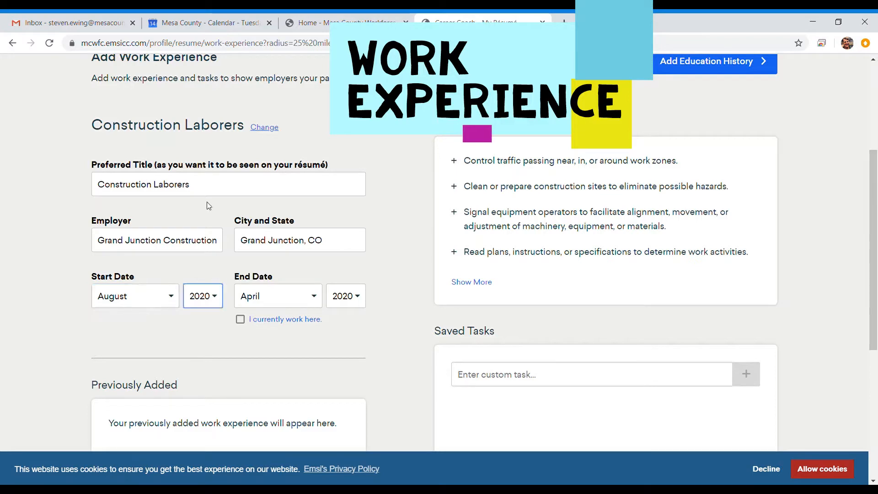
click(240, 319)
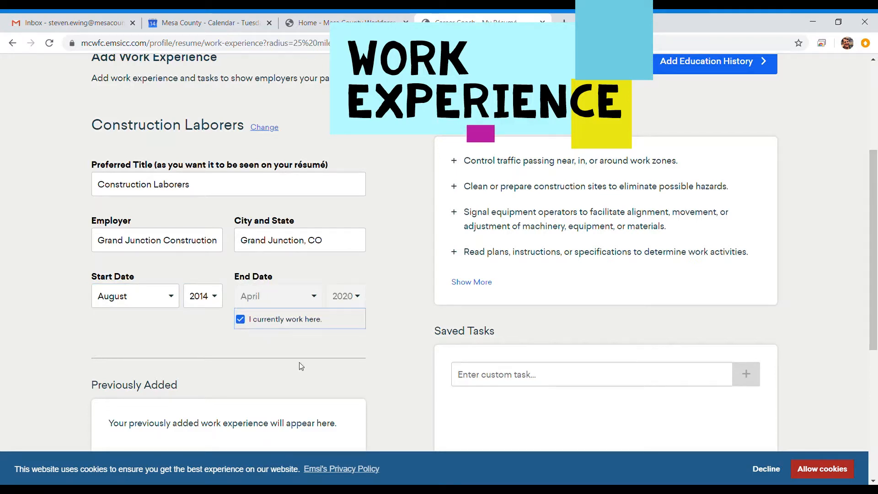
- Add the Control traffic, Clean sites, Read plans, Measure, Dig ditches and Tend pumps tasks
click(471, 282)
scroll(533, 185, down, 3)
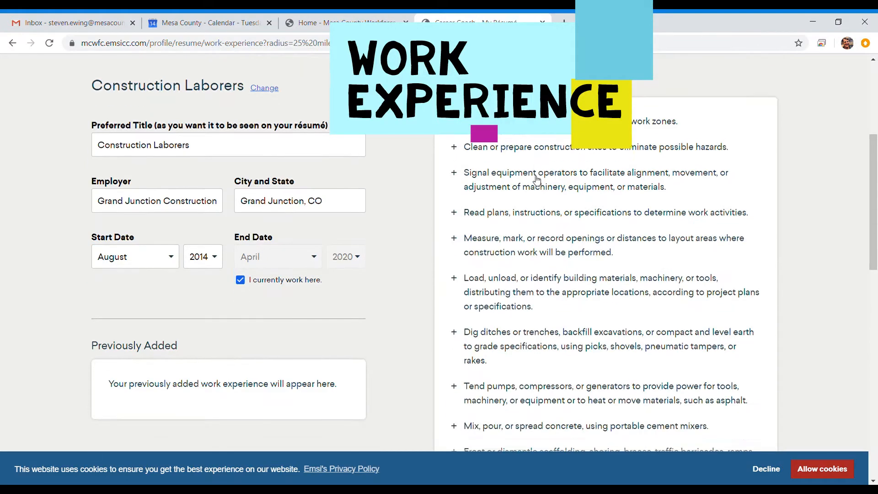
scroll(534, 184, down, 6)
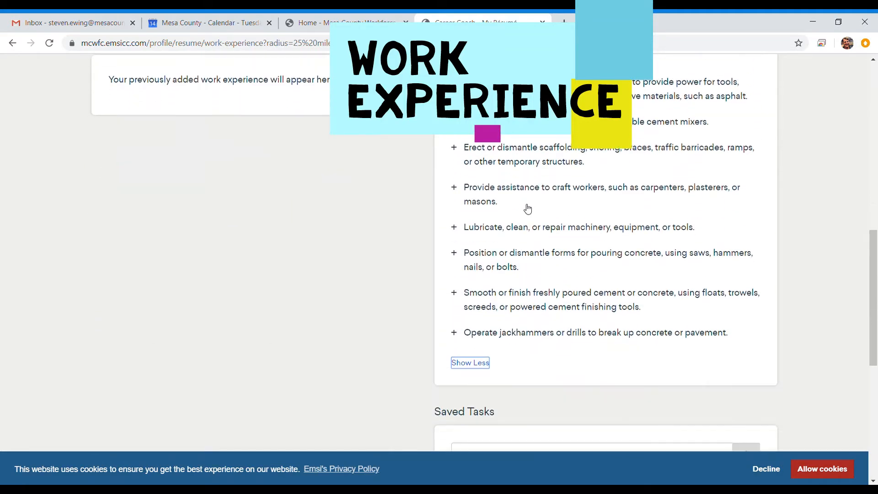
scroll(531, 197, up, 6)
scroll(530, 203, up, 3)
click(456, 152)
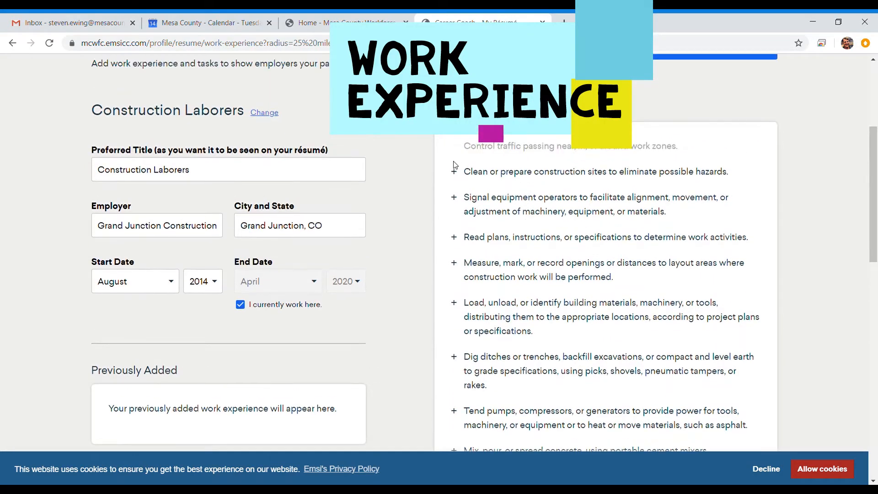
click(456, 176)
click(456, 239)
click(456, 277)
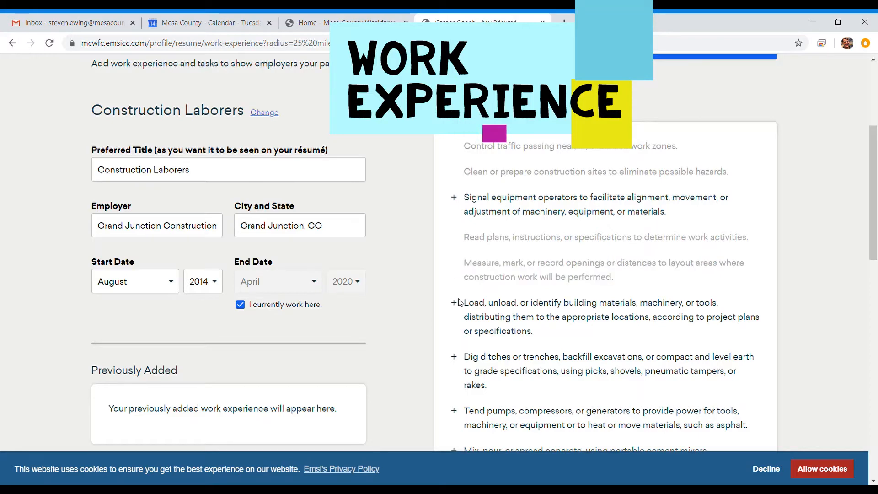
click(454, 360)
click(454, 414)
- Add the Provide assistance, Lubricate and Operate jackhammers tasks
scroll(458, 412, down, 3)
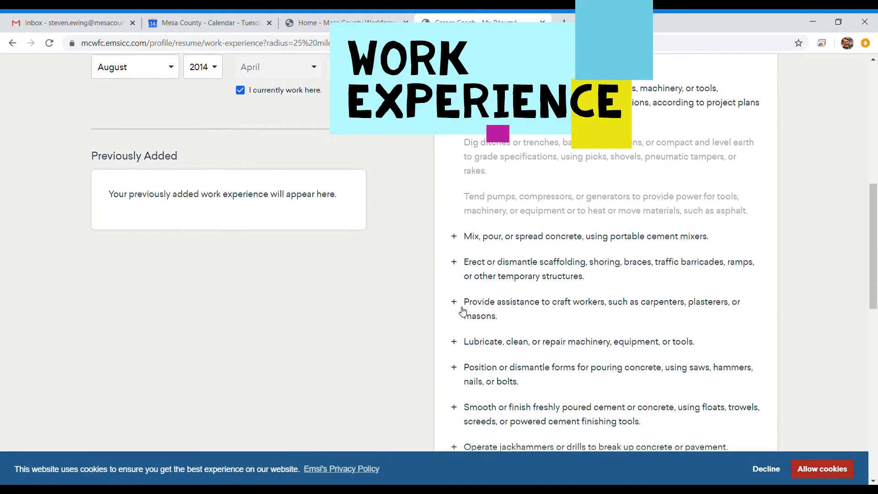
click(454, 301)
click(455, 341)
scroll(500, 347, down, 3)
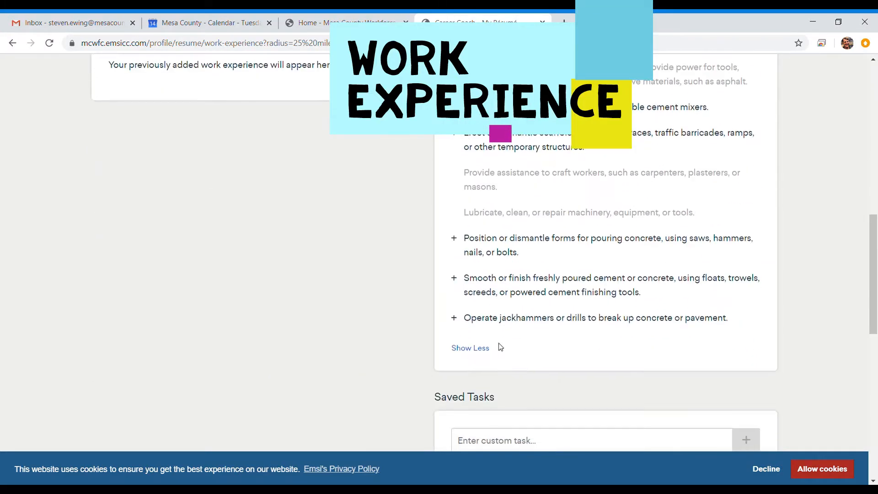
click(454, 317)
scroll(507, 337, down, 6)
scroll(506, 335, down, 1)
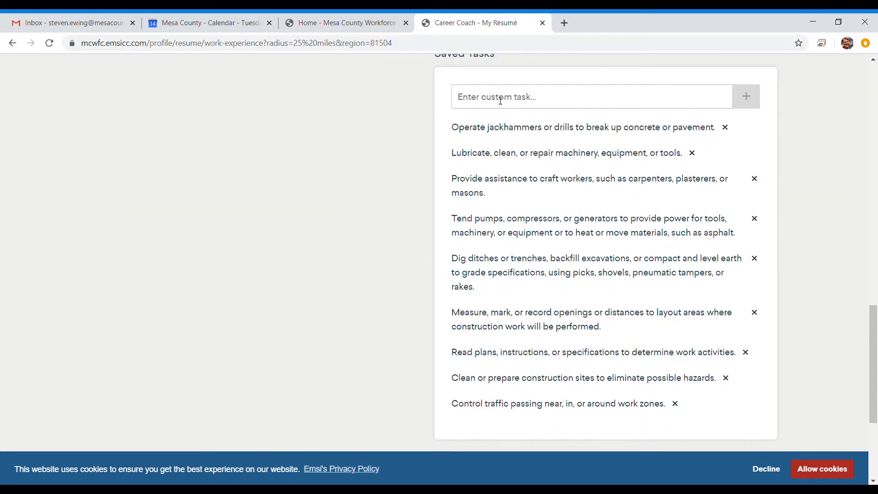
- Add the custom task "Inspect welding joints for quality and hardness." to saved tasks
click(500, 100)
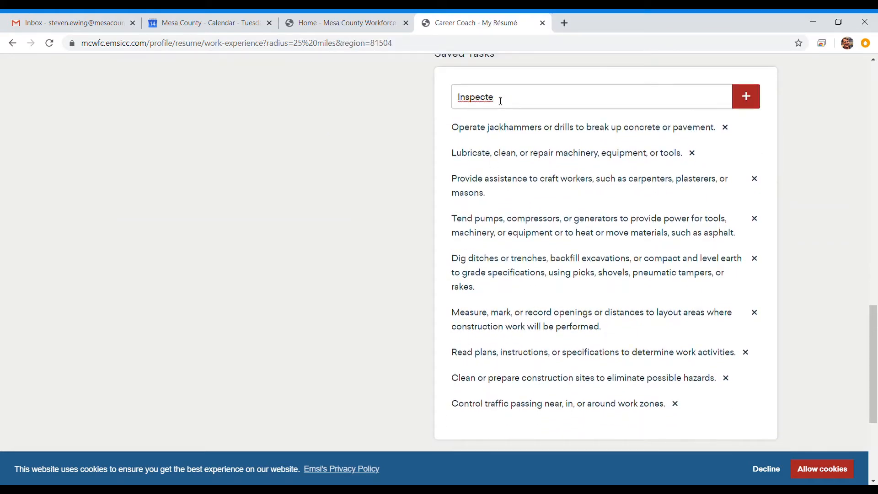
text(Inspecte)
key(BackSpace)
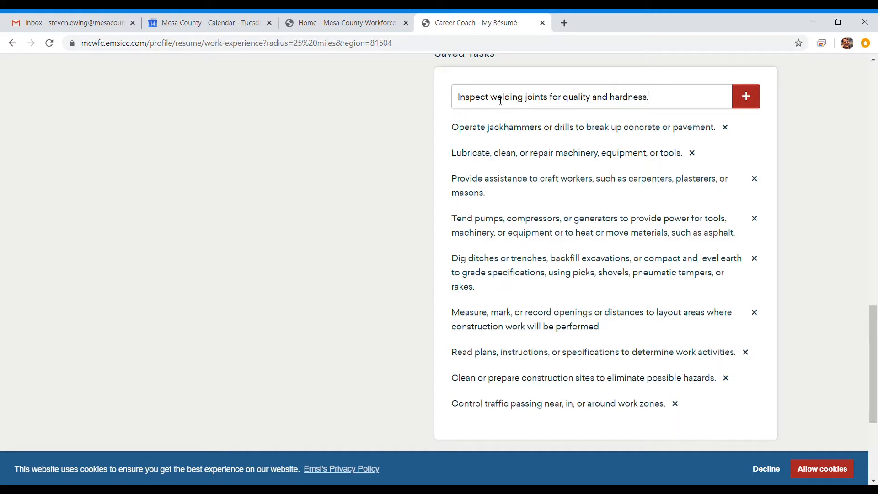
scroll(554, 129, up, 2)
click(746, 167)
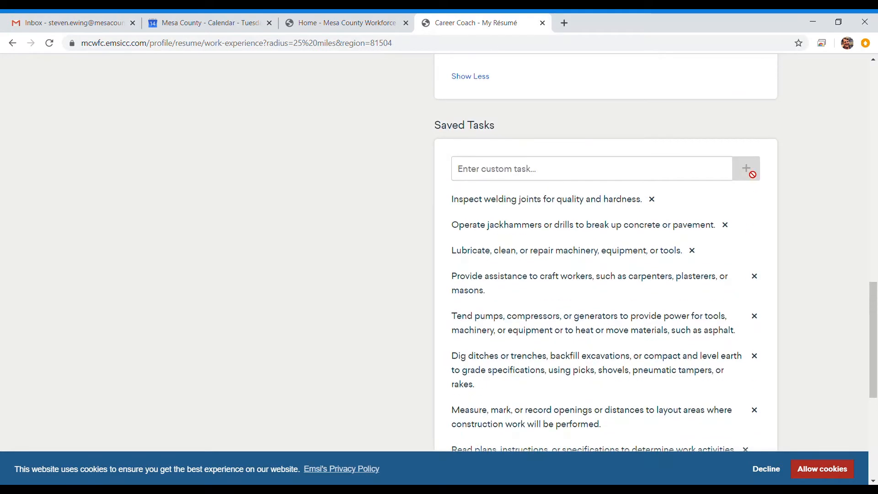
- Start another past job entry and search for 'Electrician'
scroll(779, 229, down, 5)
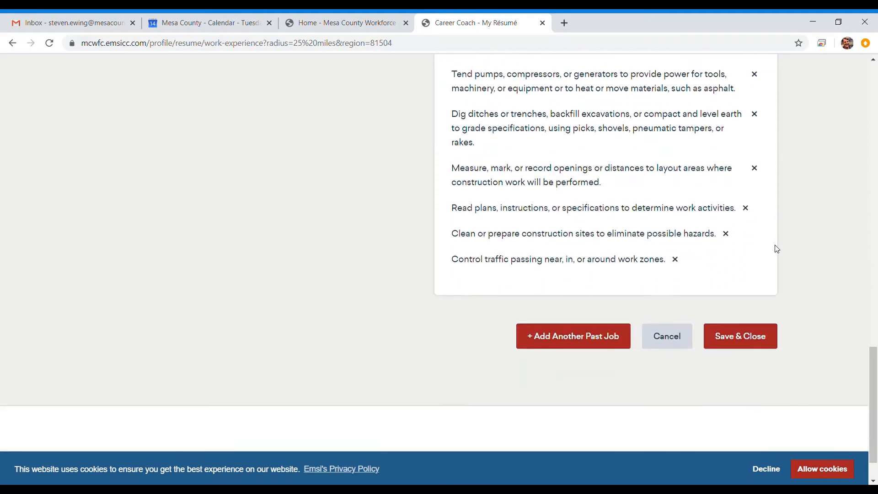
click(596, 313)
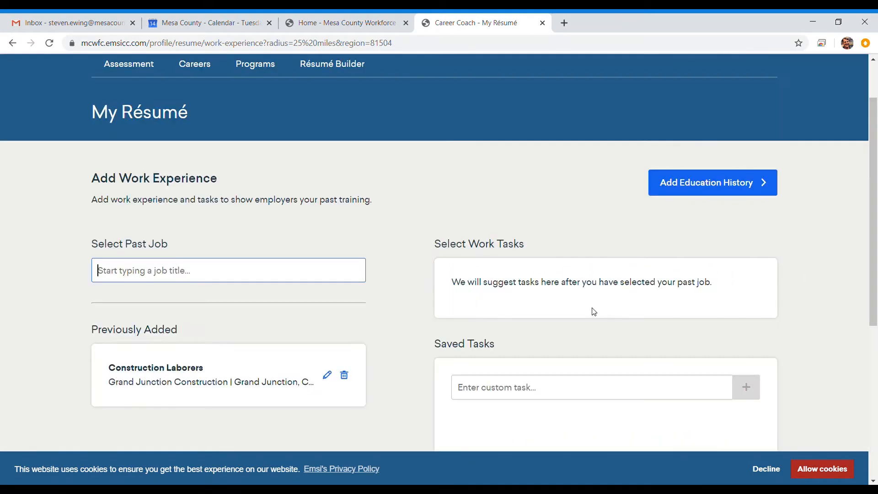
scroll(343, 191, down, 2)
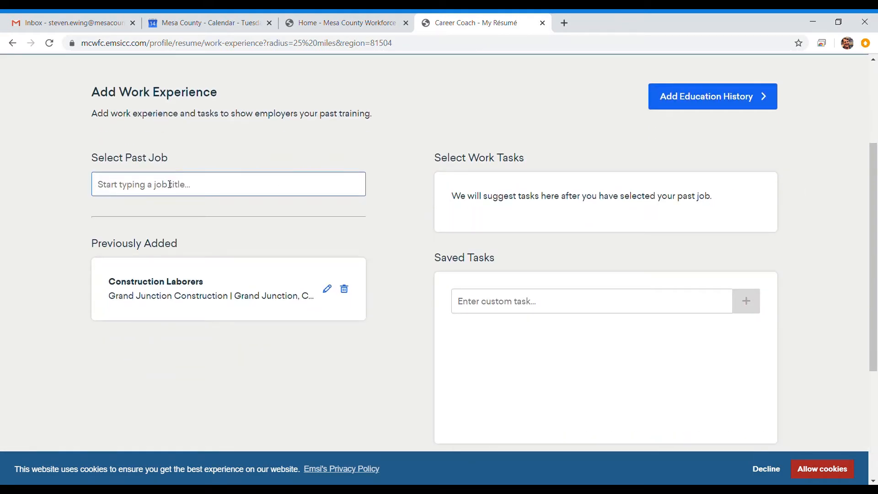
click(170, 184)
text(Electrician)
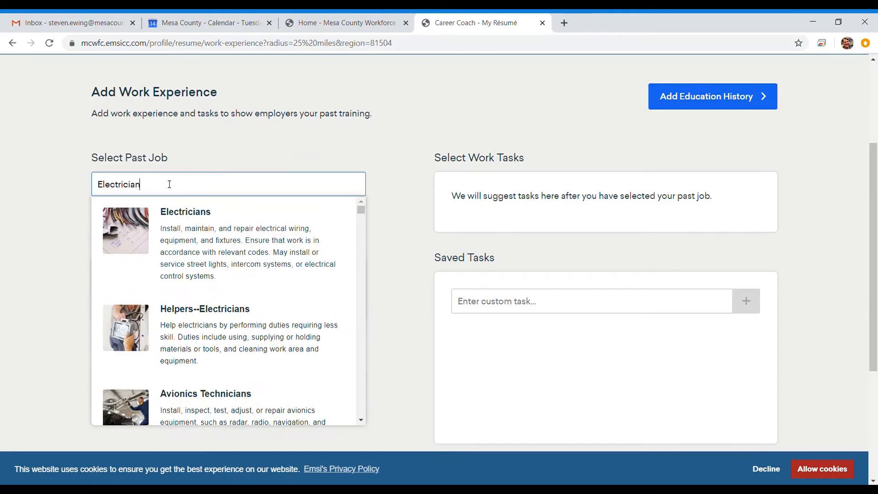
- Choose Helpers--Electricians with employer Grand Junction Electrical in Grand Junction, CO
click(209, 320)
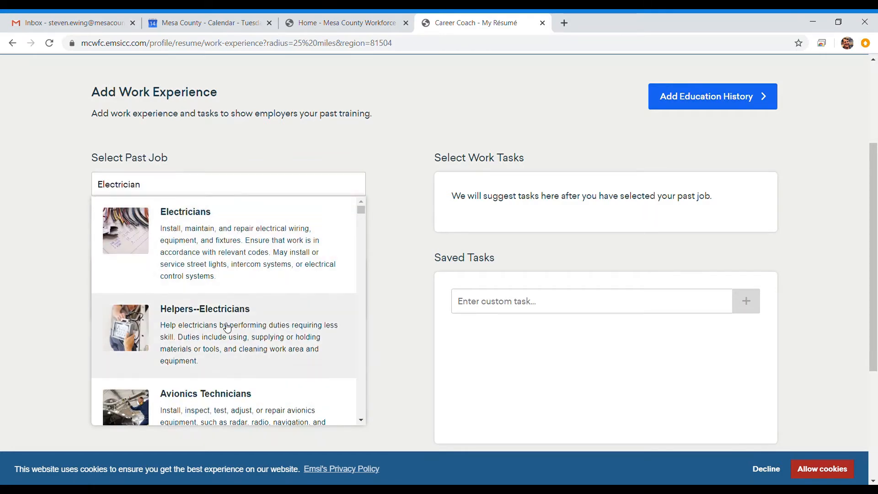
click(134, 280)
text(Grand)
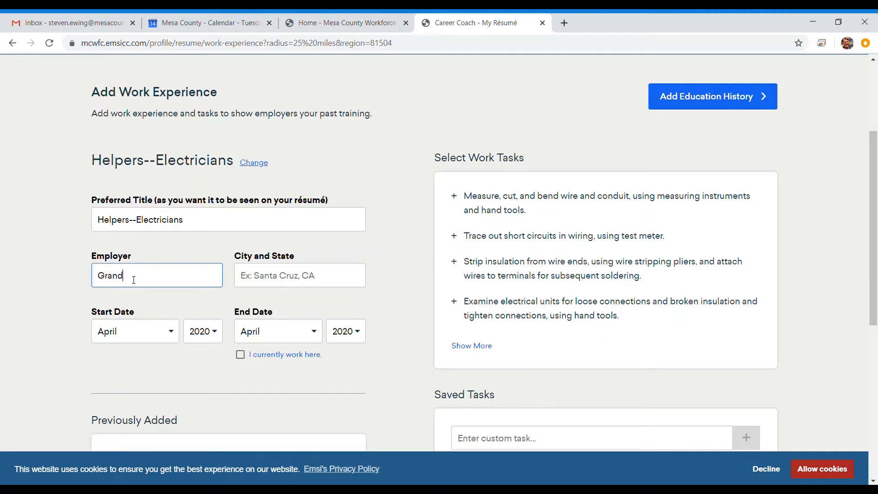
text( Junction Electrical)
key(Tab)
text(Grand )
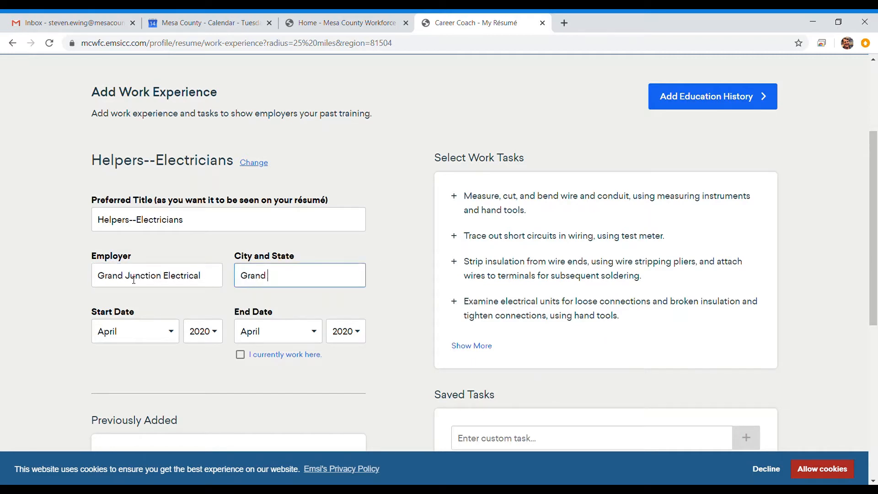
text(Junction, CO)
key(Tab)
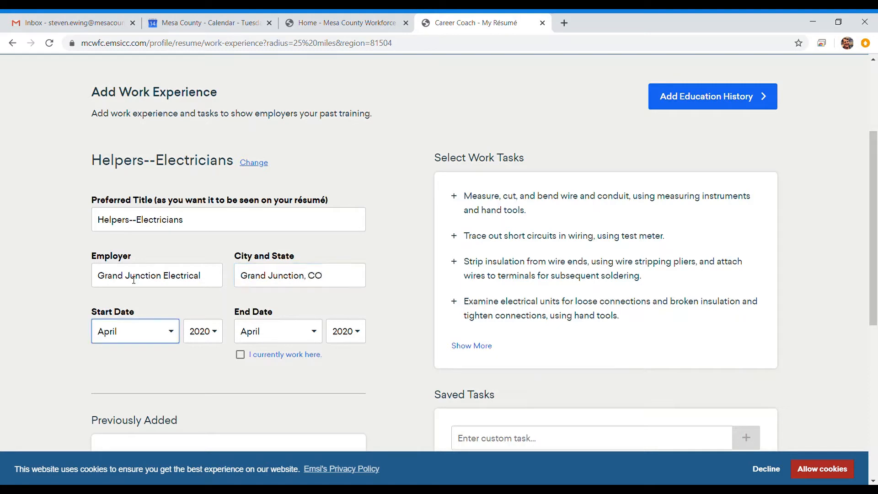
- Set the job dates to October 2002 through July 2014
click(108, 288)
click(212, 331)
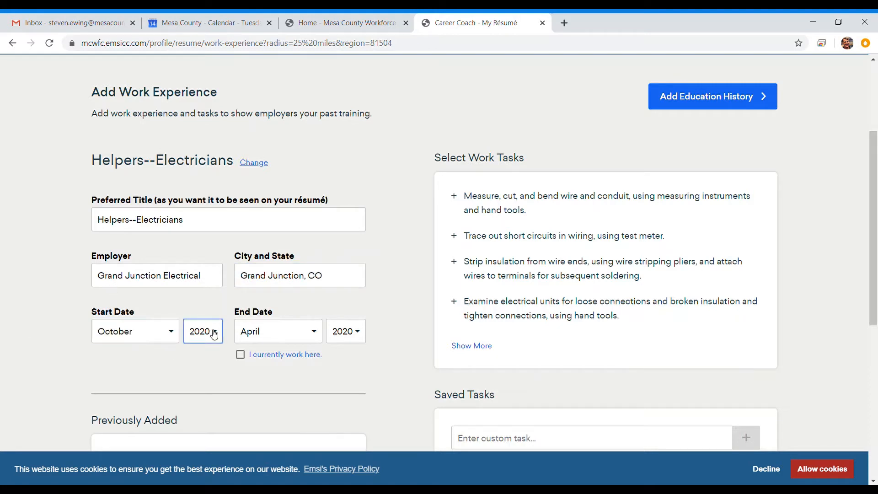
click(300, 339)
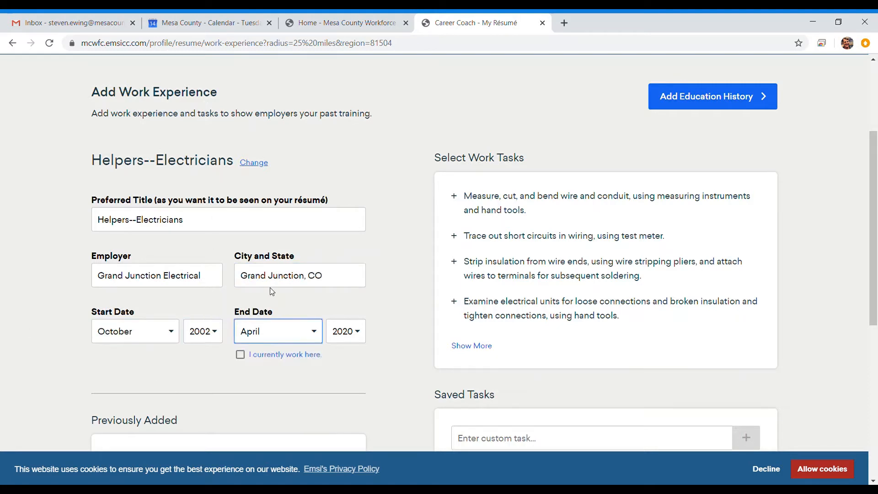
key(Down)
key(Down)
key(Down)
click(343, 333)
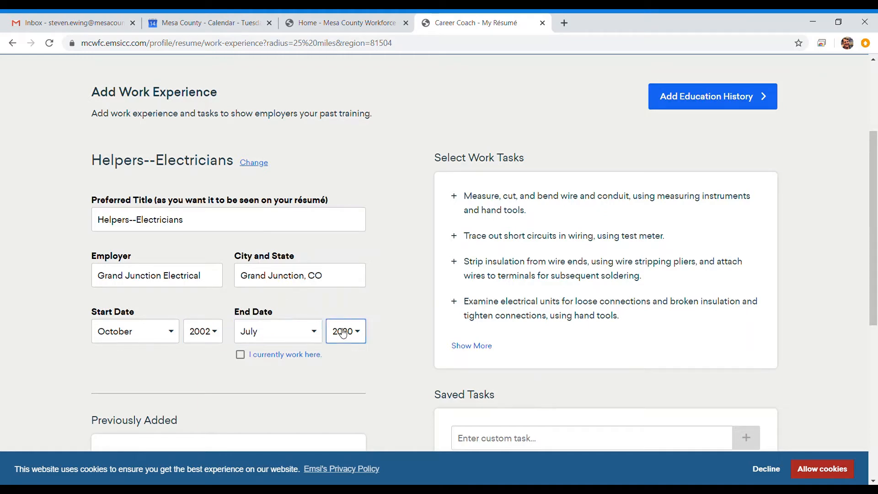
click(395, 350)
- Add wire measuring, short-circuit tracing, hole drilling, panel building, cleaning and ground-rod installation tasks
click(475, 348)
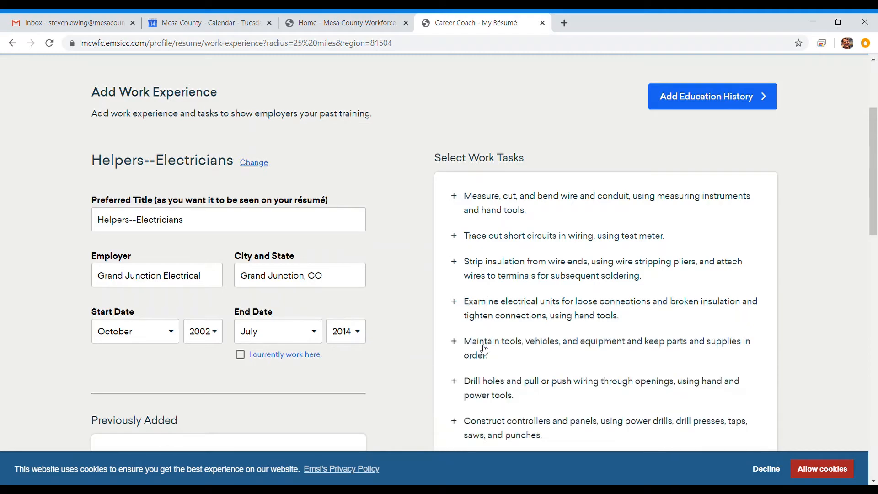
scroll(559, 126, down, 3)
click(463, 88)
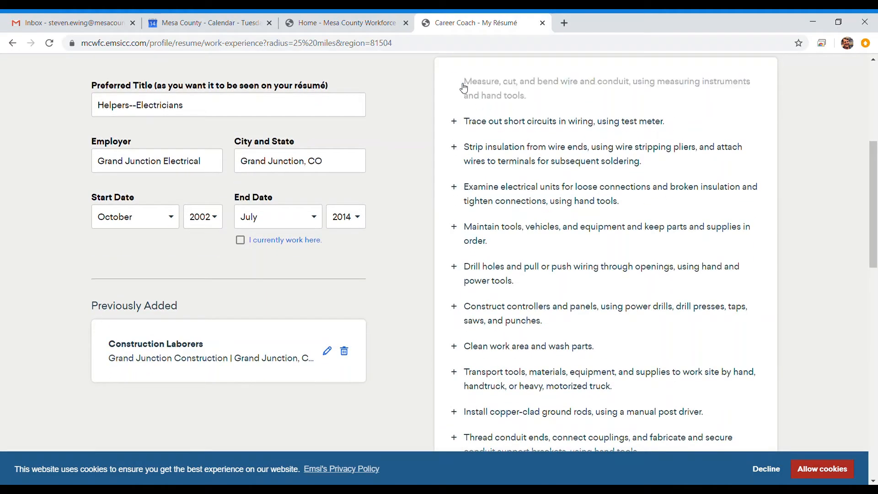
click(458, 123)
click(455, 268)
click(454, 306)
click(455, 347)
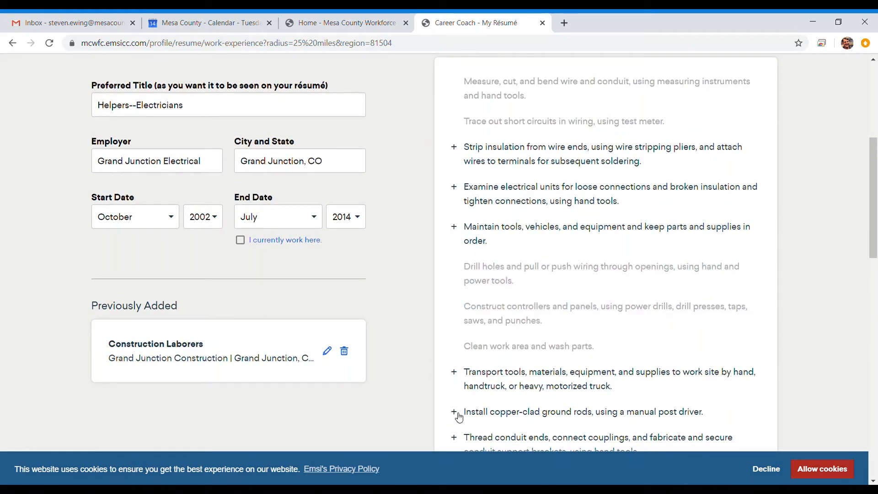
click(458, 413)
- Add the erect components, semi-skilled laboring and break up concrete tasks, then save the job
scroll(458, 414, down, 4)
click(456, 320)
click(455, 358)
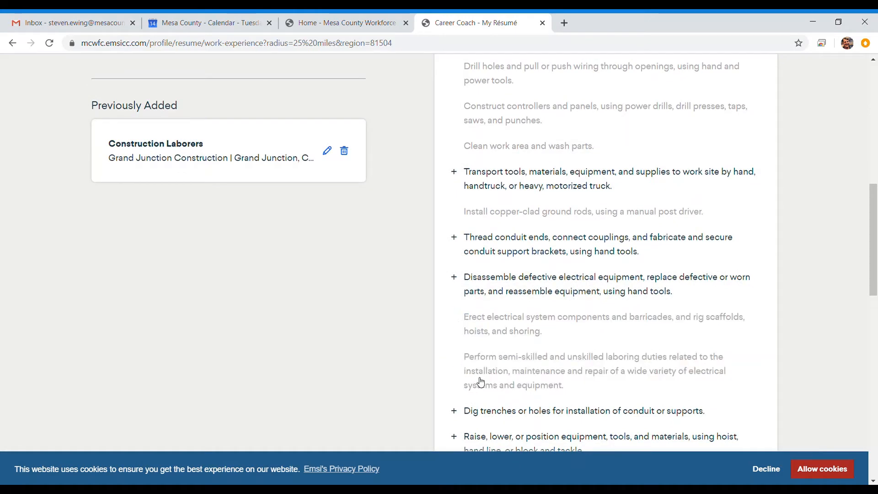
scroll(481, 382, down, 5)
click(472, 206)
scroll(470, 233, down, 9)
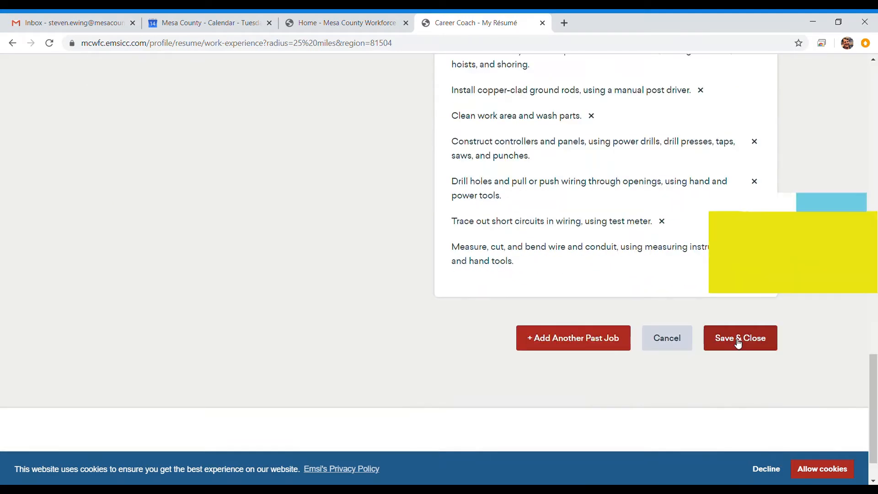
click(738, 343)
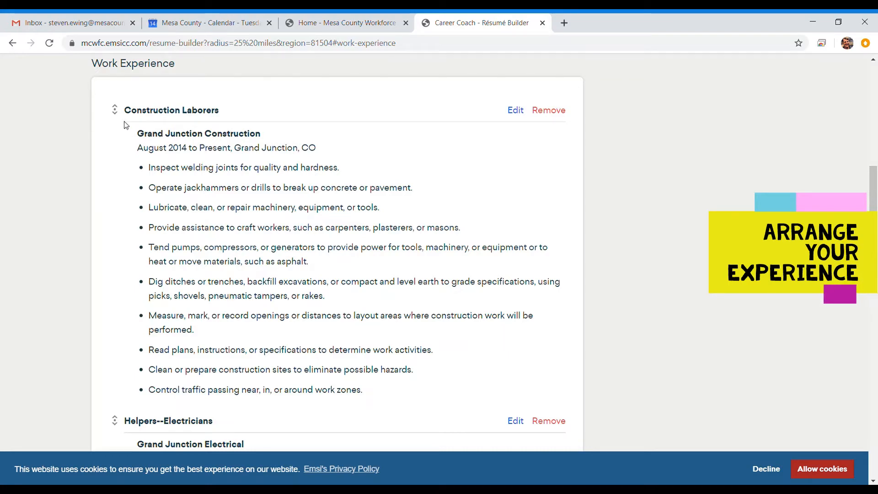
mouse_move(114, 110)
mouse_down()
mouse_move(131, 258)
mouse_move(118, 364)
mouse_move(128, 152)
mouse_move(114, 90)
mouse_move(119, 96)
mouse_up()
scroll(313, 164, up, 6)
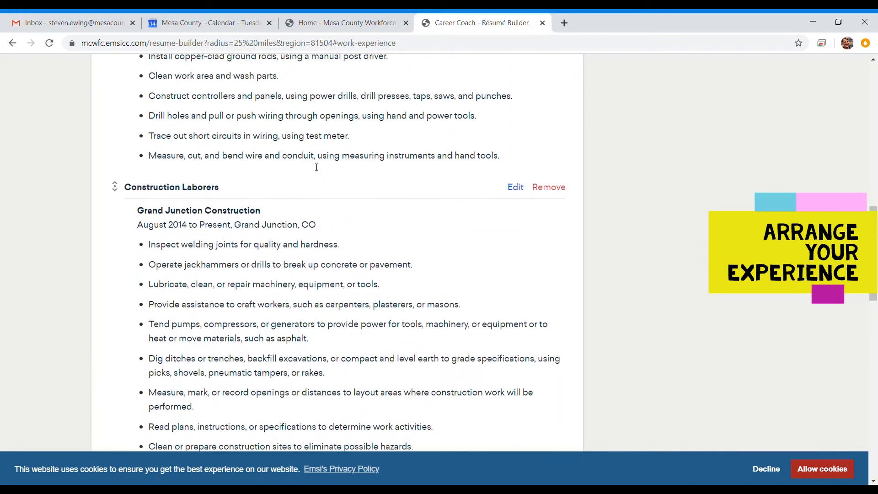
drag(118, 345, 113, 89)
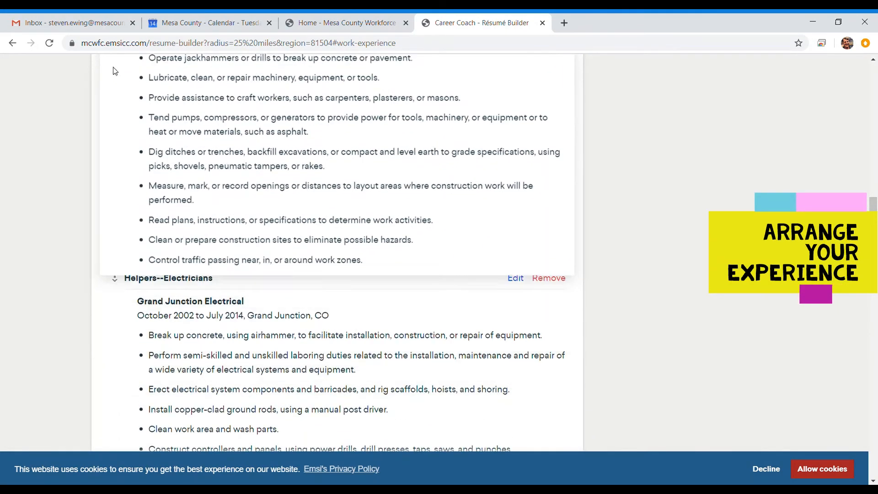
scroll(361, 232, up, 4)
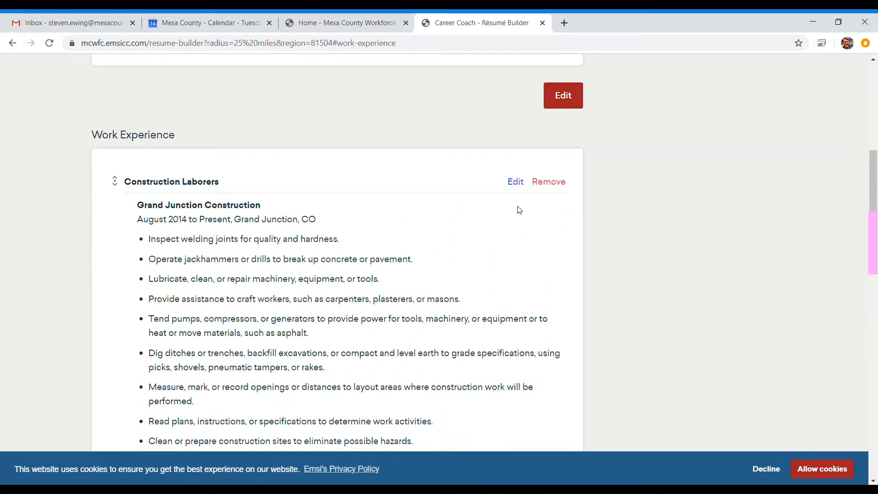
scroll(378, 206, down, 10)
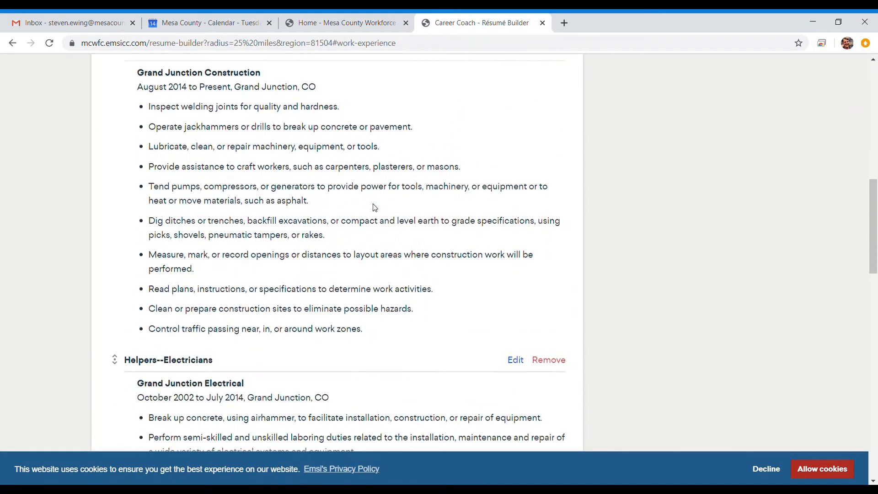
scroll(363, 200, down, 5)
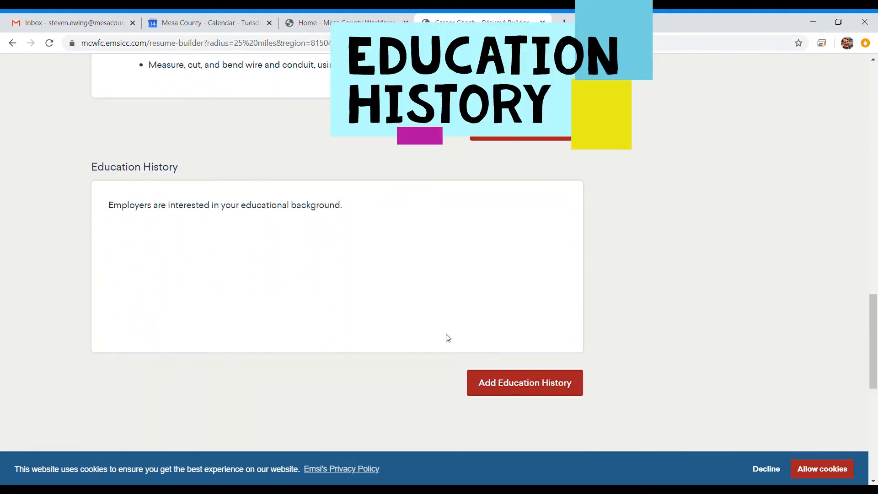
- Add a High School education: General Education, 3.5 GPA, Grand Junction High School, Grand Junction, CO
click(525, 382)
scroll(319, 206, down, 3)
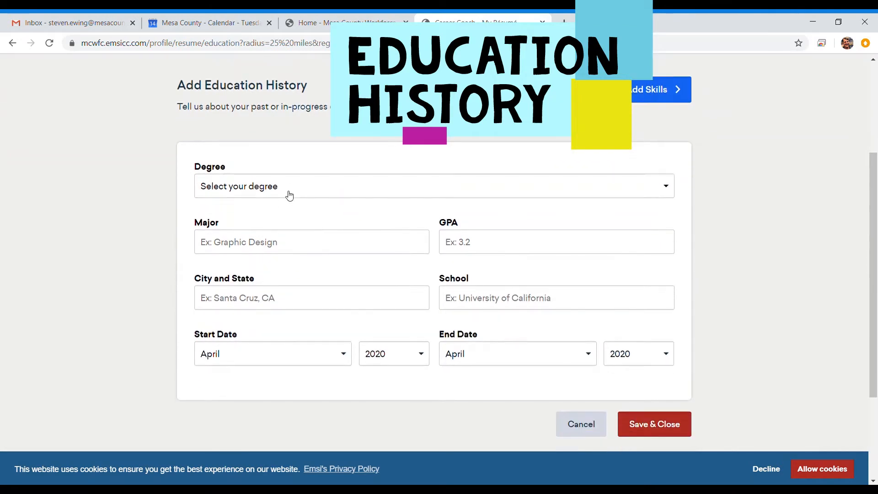
click(289, 195)
click(248, 235)
click(253, 245)
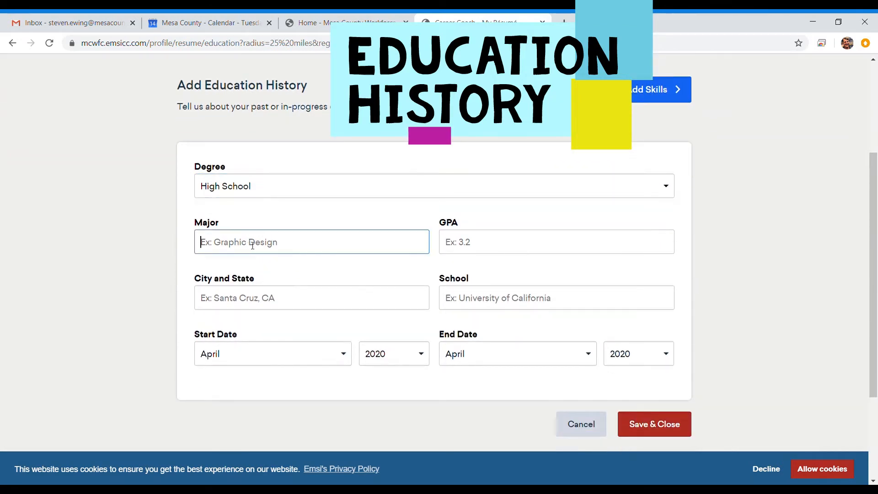
text(General Education)
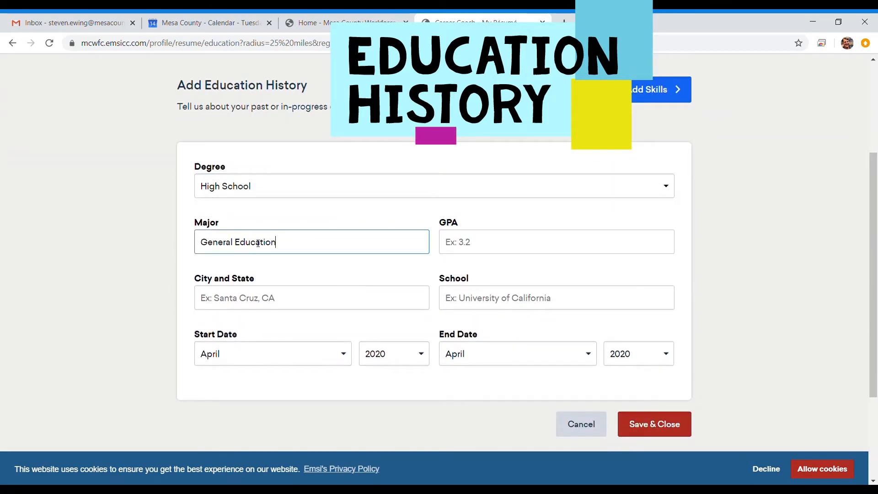
key(Tab)
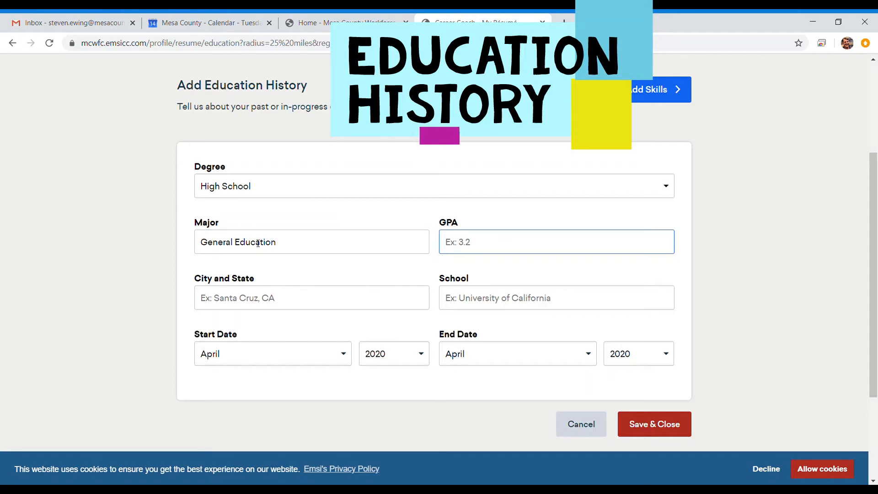
text(3.5)
click(261, 302)
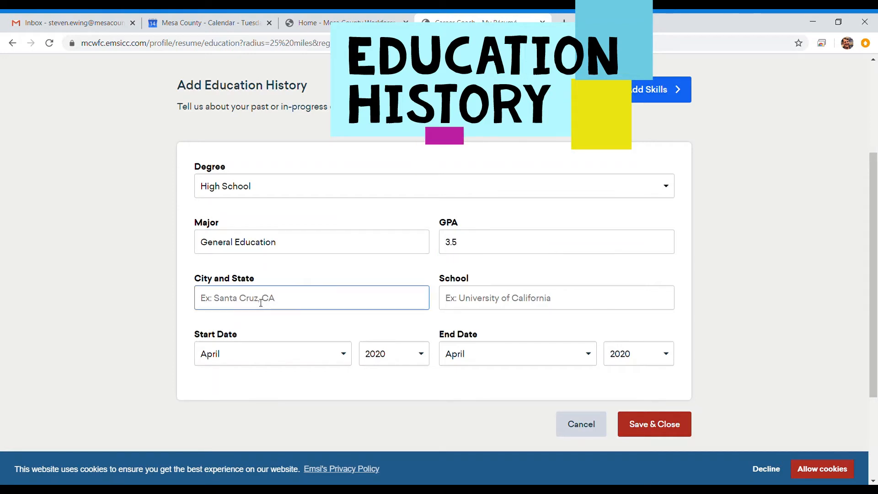
text(Grand Junction, CO)
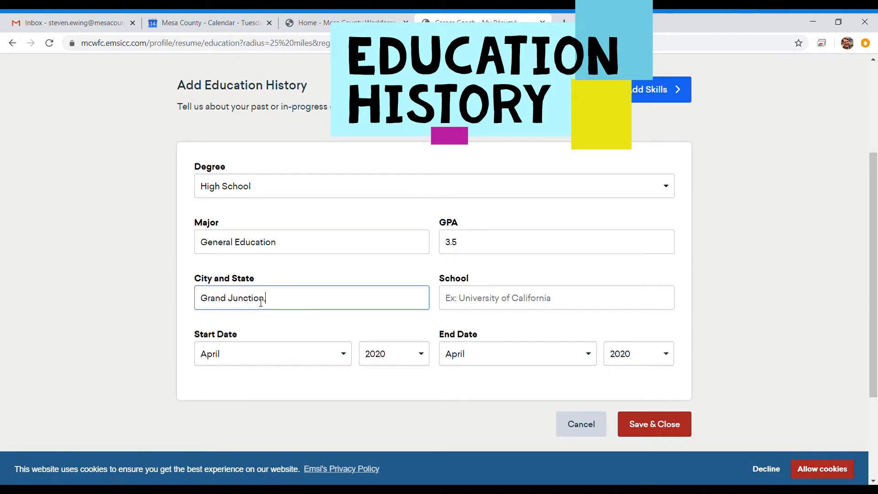
key(Tab)
text(Grand Juncti)
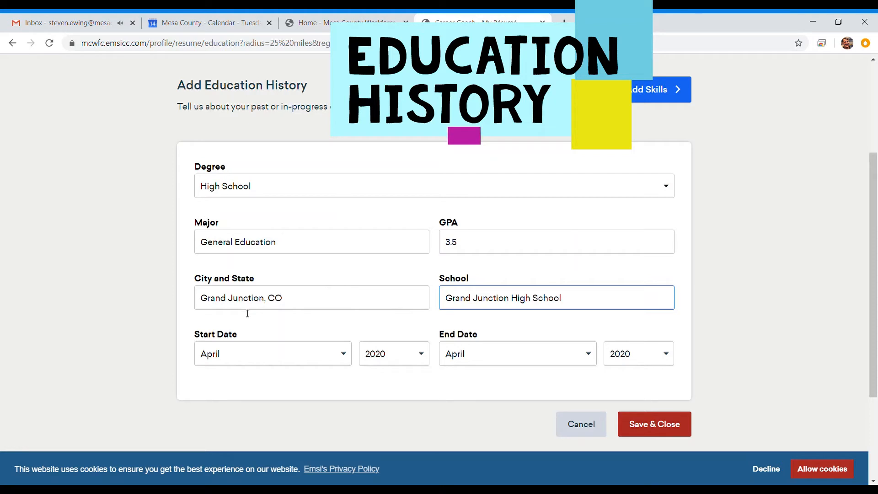
- Set the school dates to August 1989 through May 1993 and save the entry
click(243, 358)
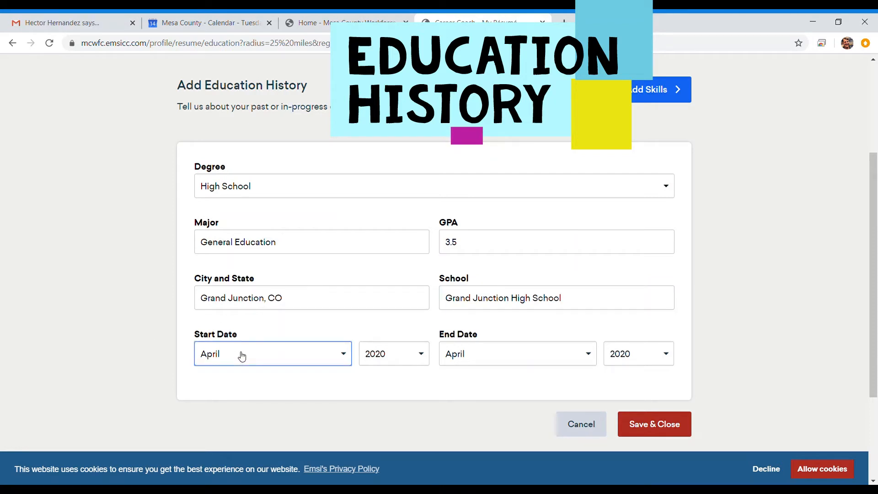
click(228, 287)
key(Tab)
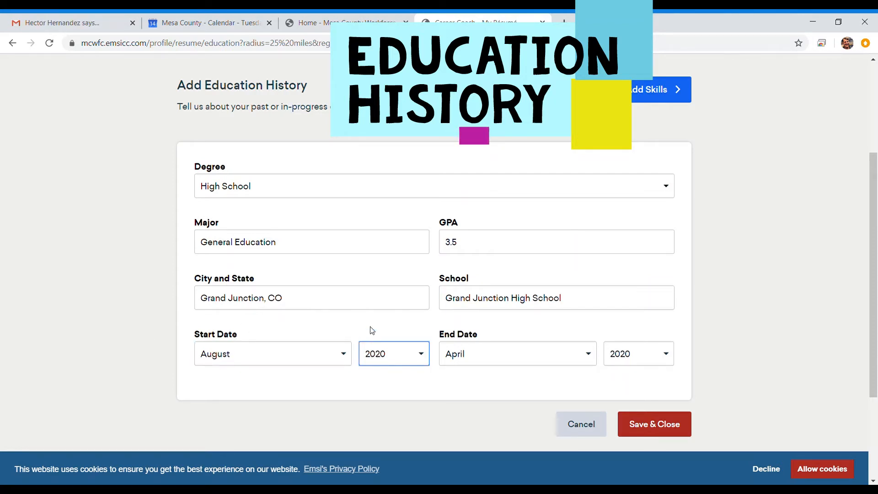
text(1989)
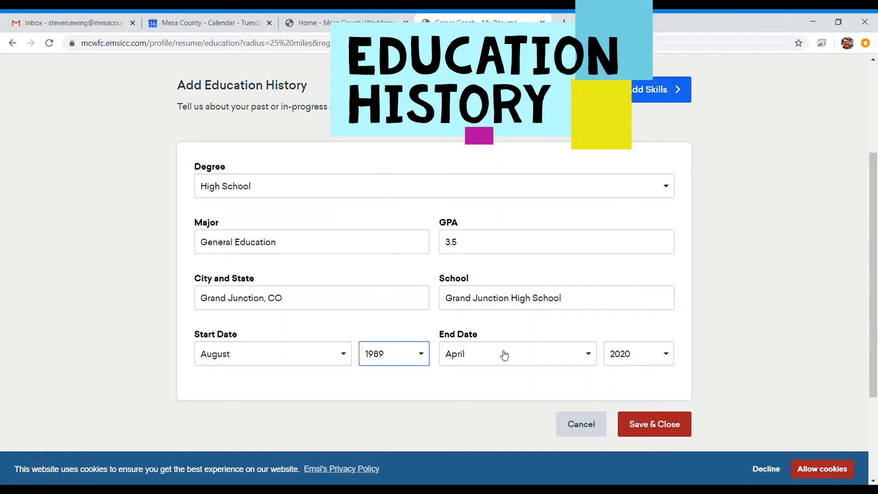
key(Tab)
text(may)
key(Tab)
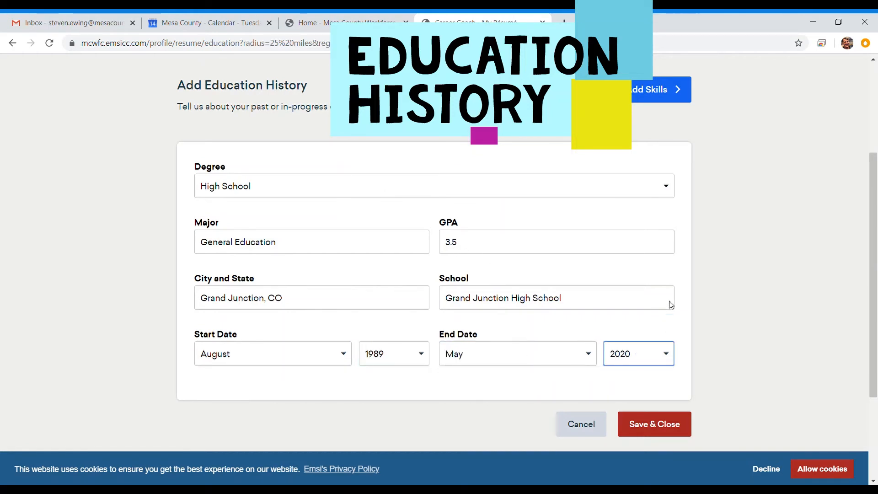
text(1993)
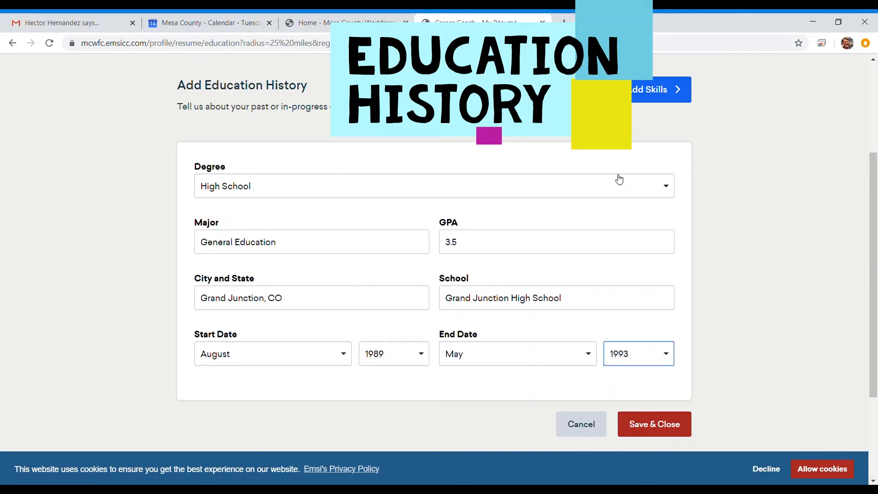
click(680, 261)
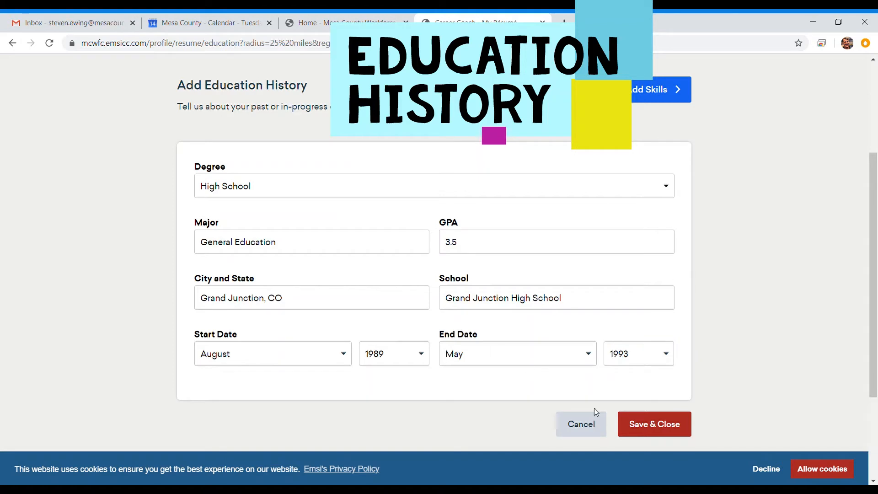
click(670, 430)
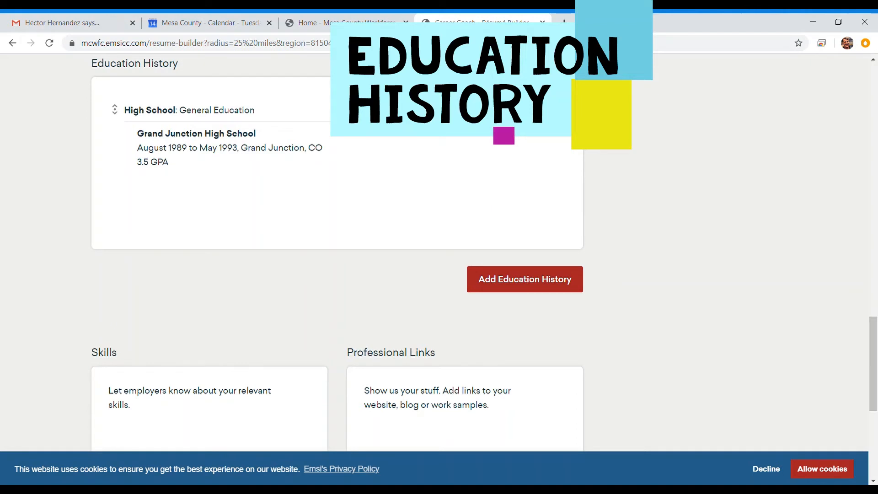
- Open the Add Skills page, leaving the custom skill field empty
scroll(328, 292, down, 3)
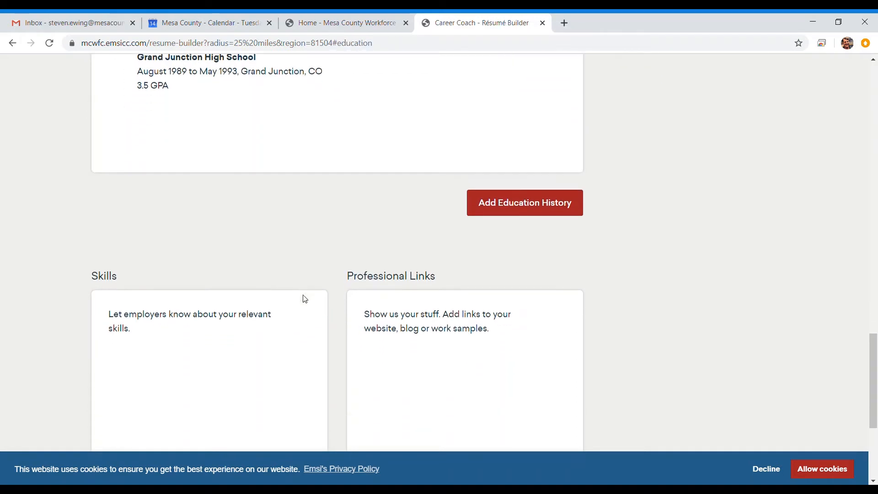
click(287, 411)
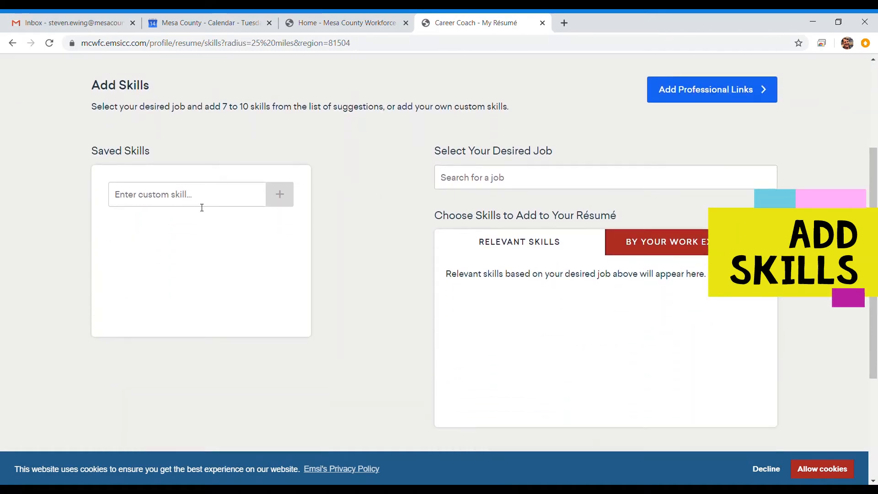
click(185, 201)
text(ff)
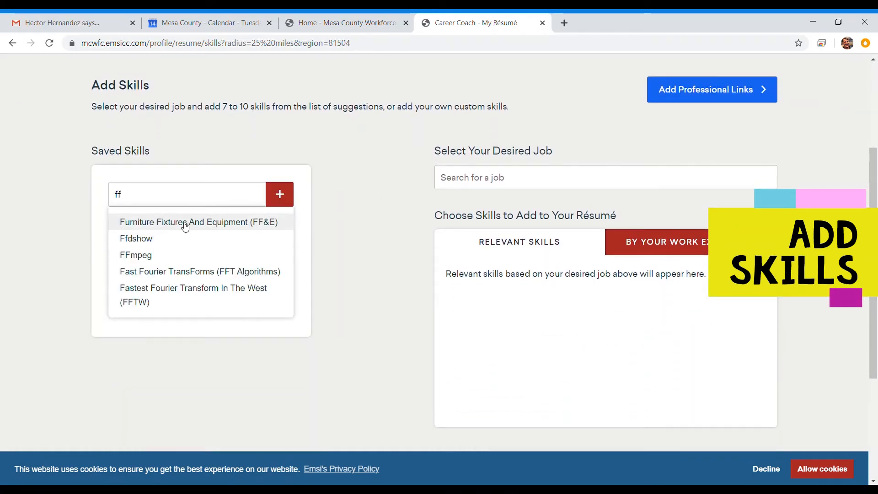
key(BackSpace)
key(BackSpace)
- Pick Construction and Building Inspectors as desired job and expand Construction Laborers skill suggestions
click(514, 186)
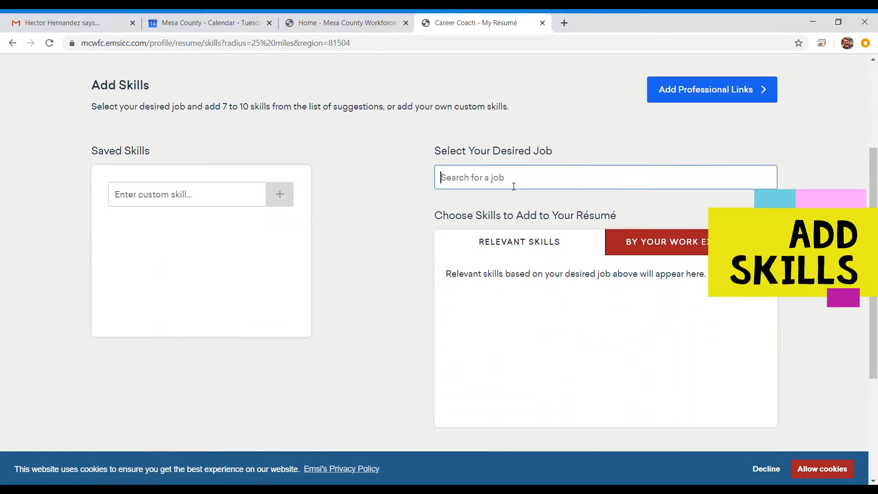
text(Construction)
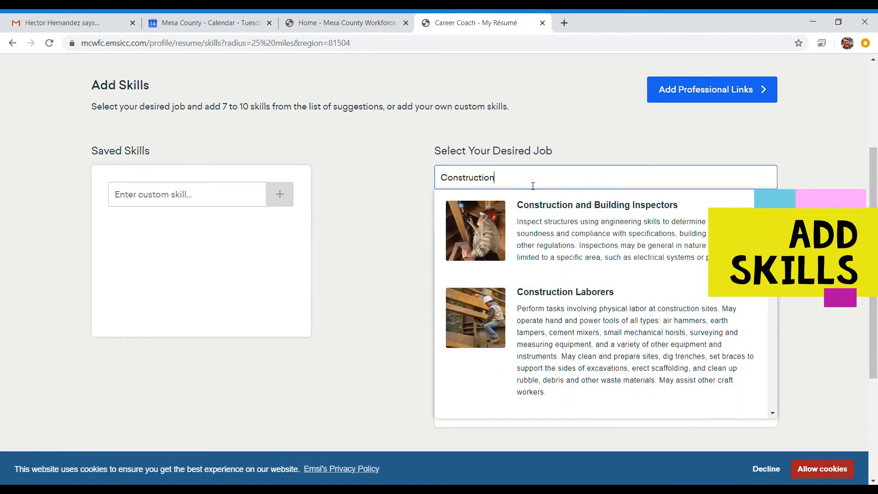
click(611, 238)
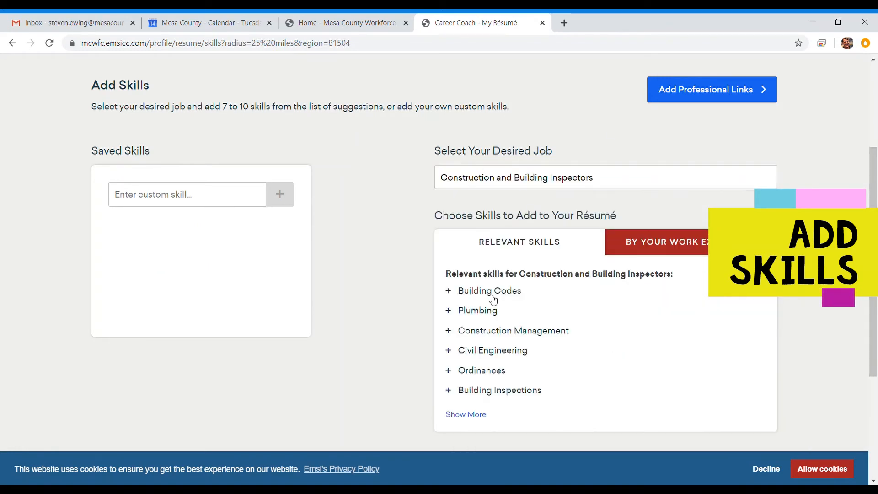
scroll(480, 320, down, 1)
click(468, 357)
scroll(502, 274, down, 9)
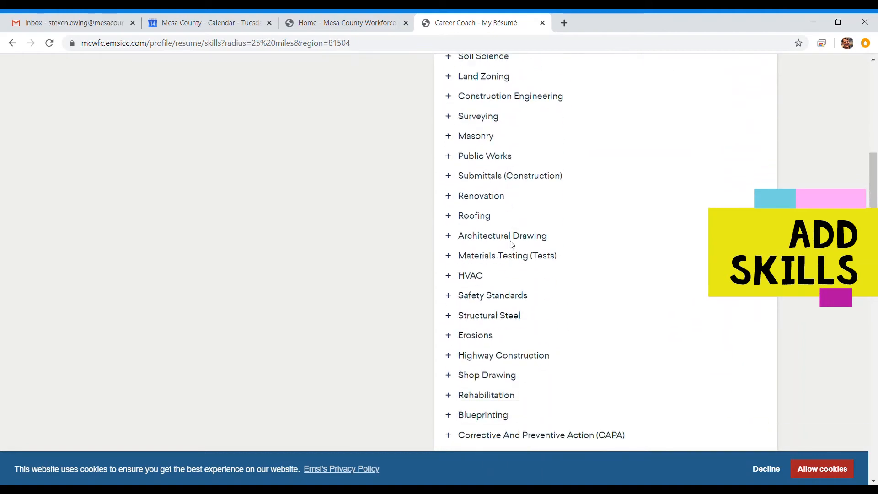
scroll(511, 244, down, 15)
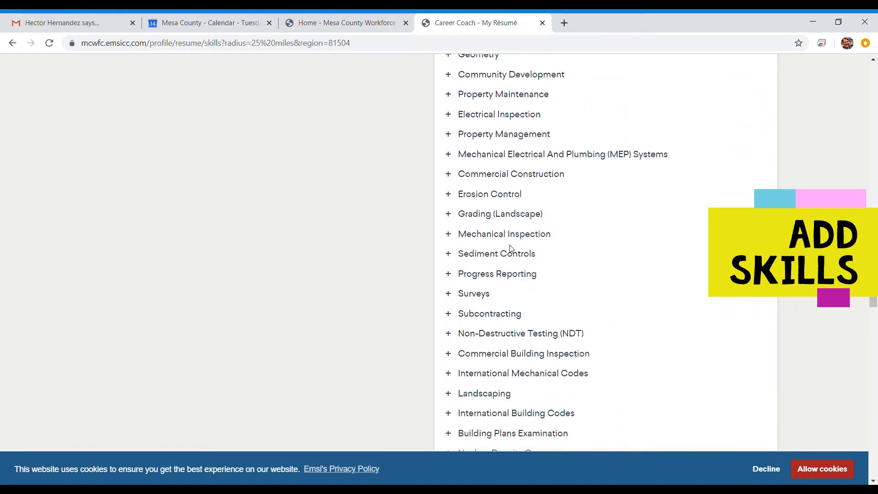
scroll(512, 248, up, 20)
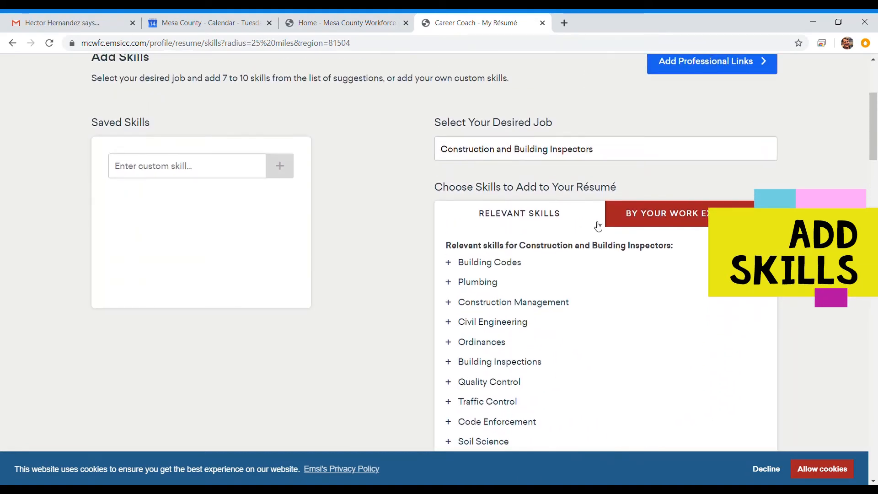
click(687, 217)
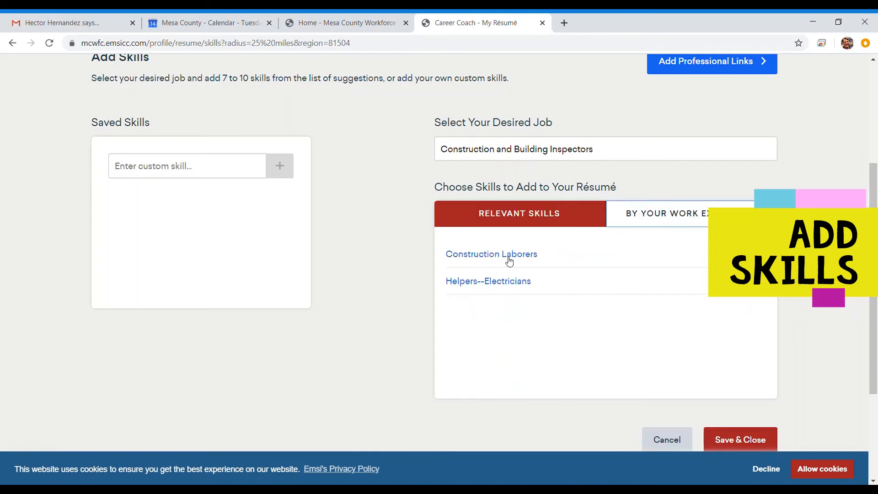
click(750, 254)
- Add Carpentry, Demolition, Drilling, Personal Protective Equipment, Renovation, Grading (Landscape) and Landscaping from Construction Laborers suggestions
scroll(617, 245, down, 2)
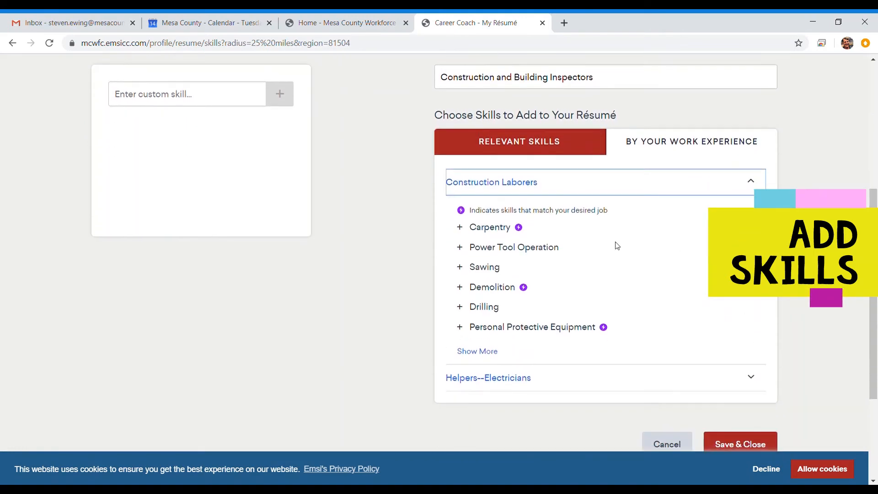
click(471, 352)
scroll(552, 200, down, 2)
click(463, 156)
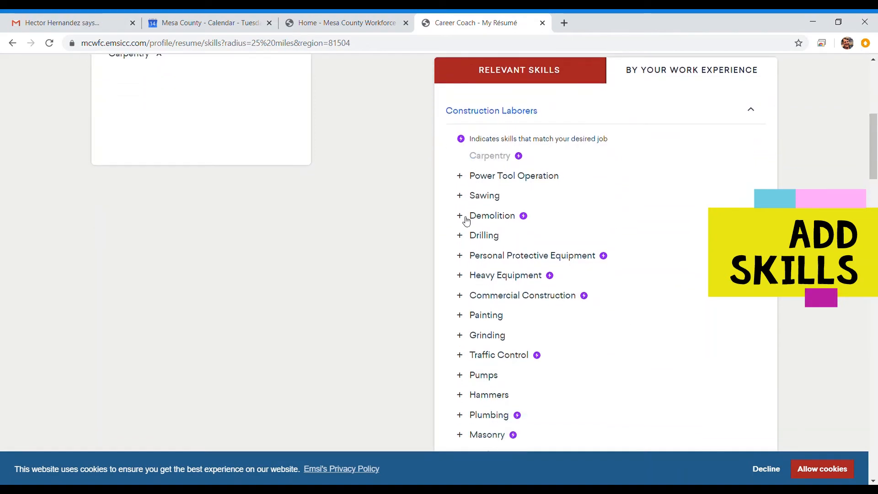
click(461, 215)
click(461, 235)
click(461, 255)
scroll(619, 286, down, 2)
scroll(619, 286, down, 3)
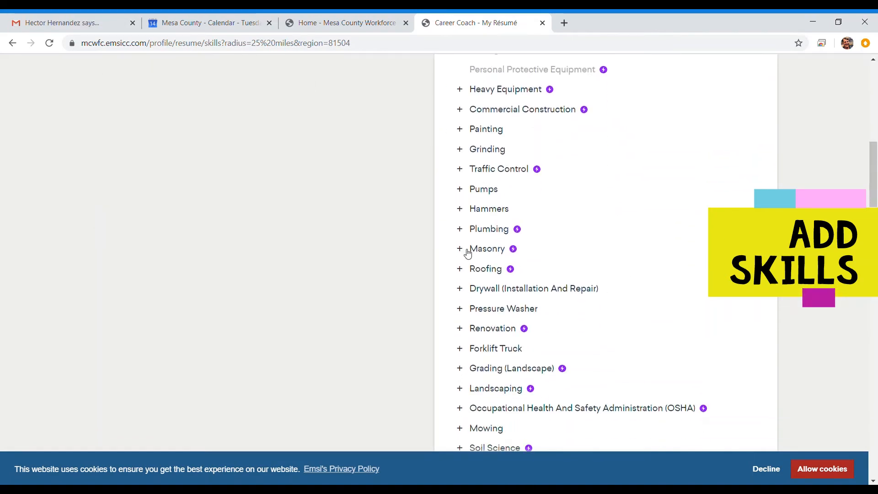
click(460, 328)
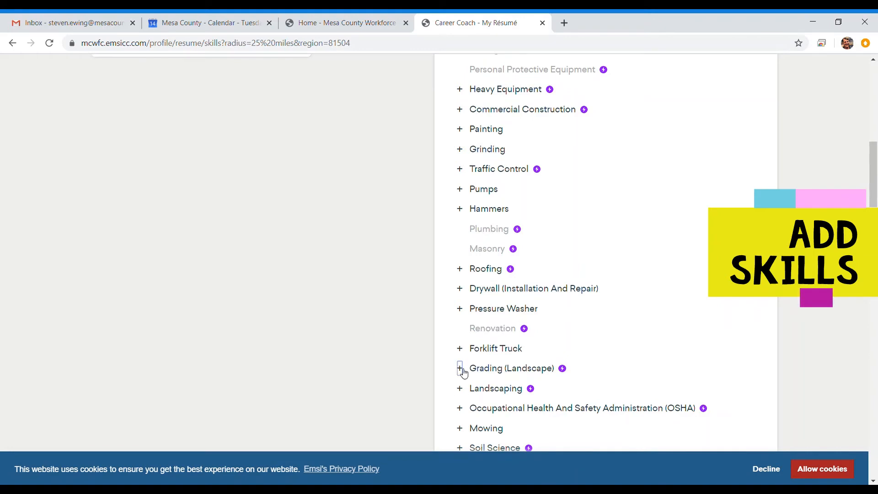
click(461, 369)
click(460, 388)
scroll(595, 353, up, 7)
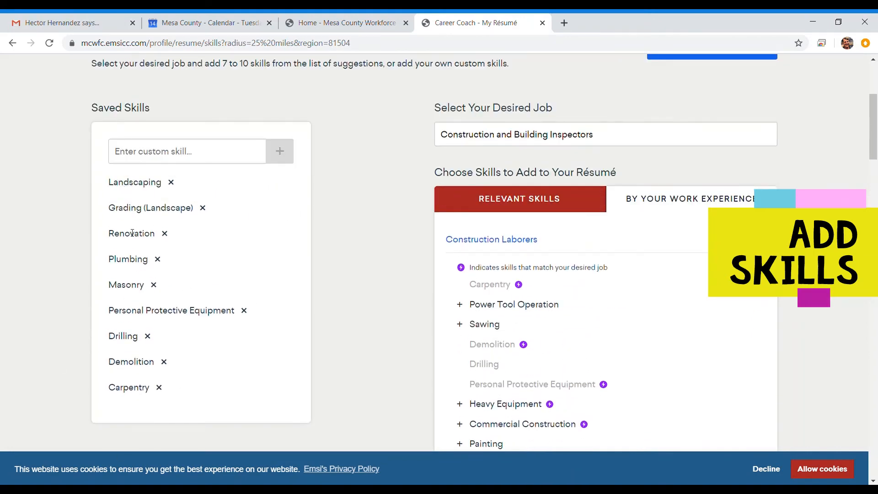
- Add the custom skill Welding Inspection, add Sawing, and remove then re-add Masonry
click(206, 161)
text(Welding Inspection)
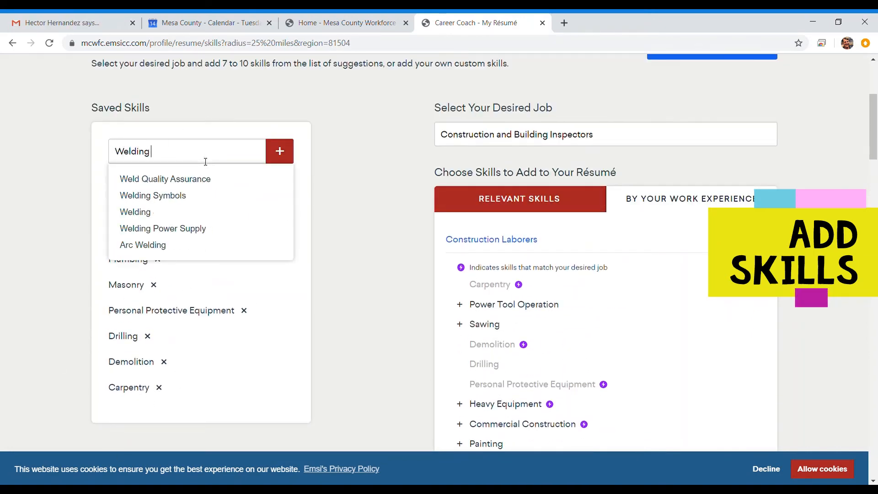
click(277, 154)
scroll(256, 239, up, 1)
scroll(361, 191, down, 4)
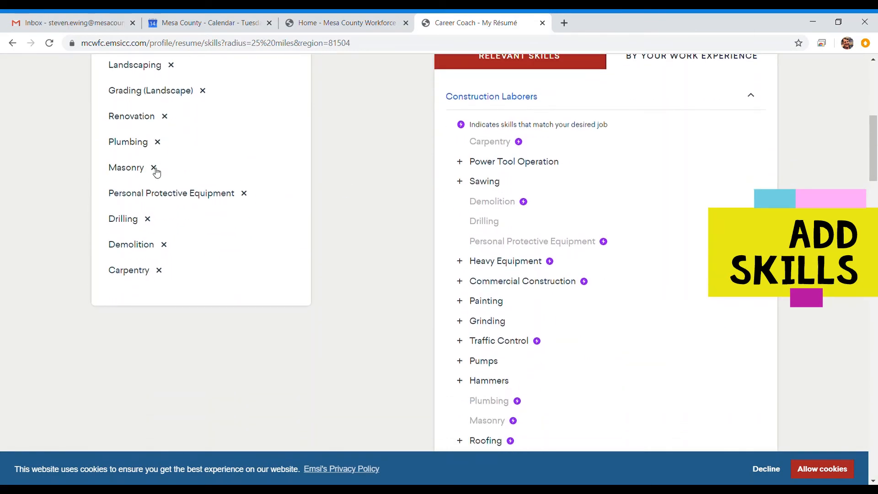
click(156, 170)
click(459, 181)
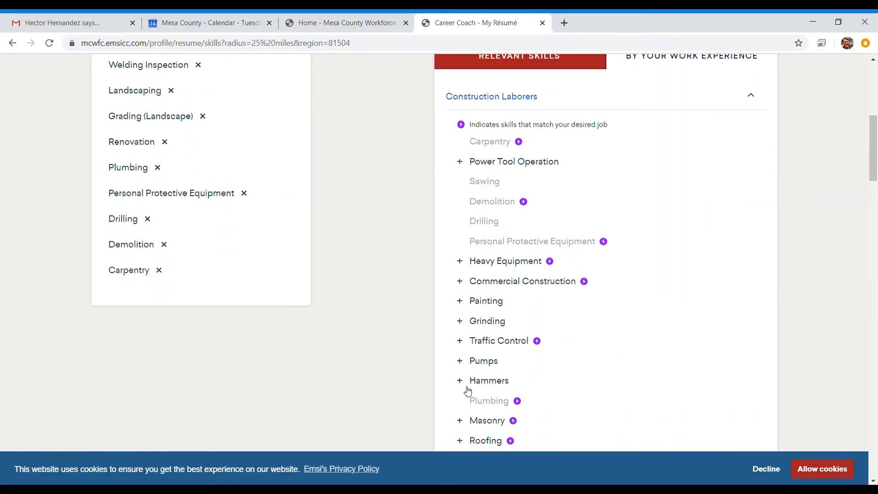
click(466, 424)
- Shorten and collapse the Construction Laborers skill suggestions
scroll(621, 305, down, 19)
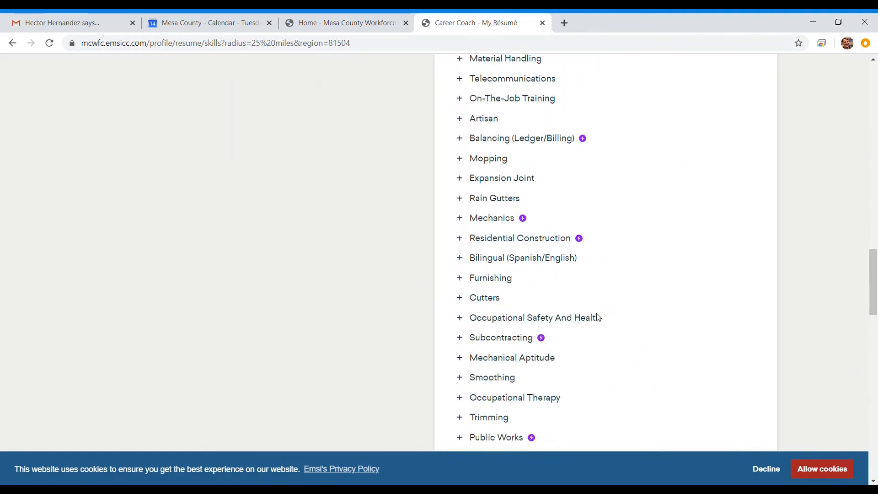
scroll(595, 317, down, 20)
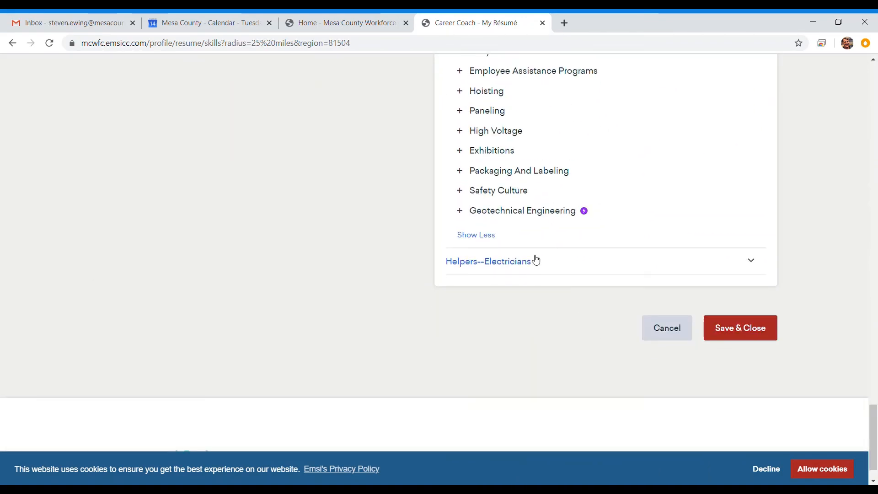
click(480, 236)
scroll(711, 175, up, 3)
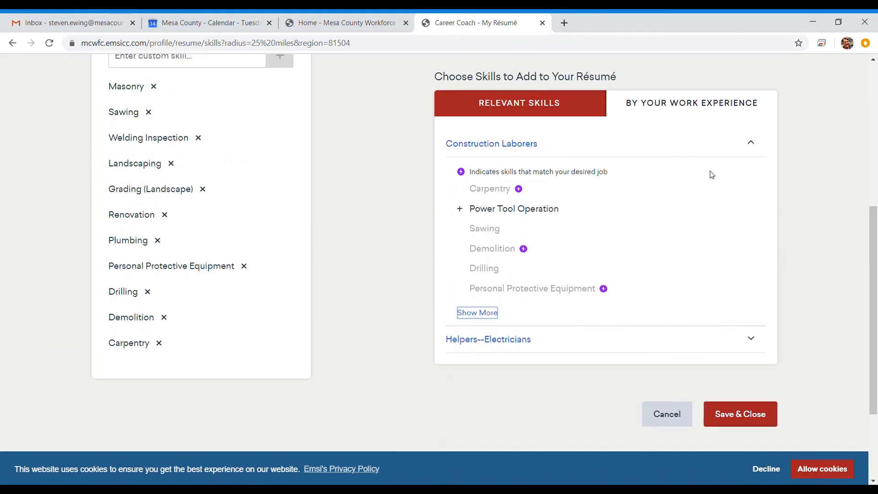
click(752, 143)
- Expand Helpers--Electricians and add Electrical Wirings and Electrical Systems, then show more suggestions
click(757, 179)
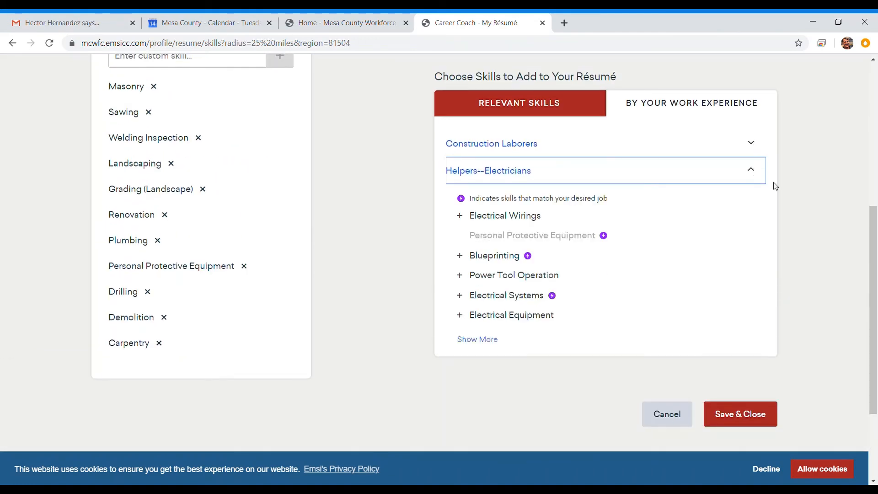
click(460, 217)
click(460, 295)
click(471, 339)
scroll(593, 344, down, 3)
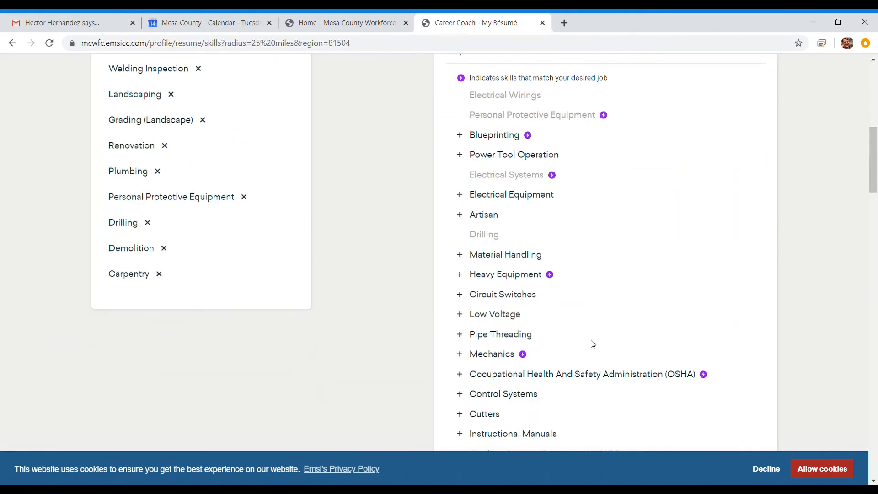
scroll(593, 344, down, 1)
- Add Heavy Equipment, Mechanics, OSHA, Instructional Manuals, Electronic Components and CAPA to the saved skills
click(491, 223)
click(461, 303)
click(460, 323)
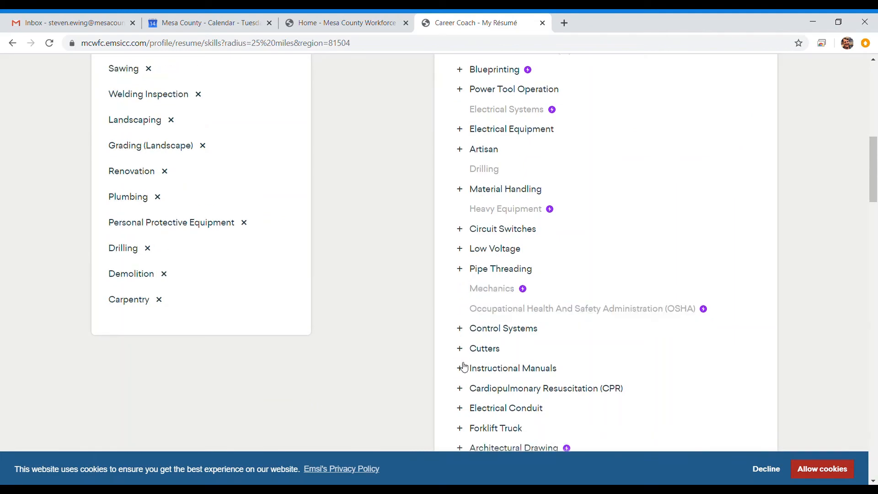
click(460, 368)
scroll(549, 339, down, 5)
click(462, 412)
scroll(535, 291, down, 4)
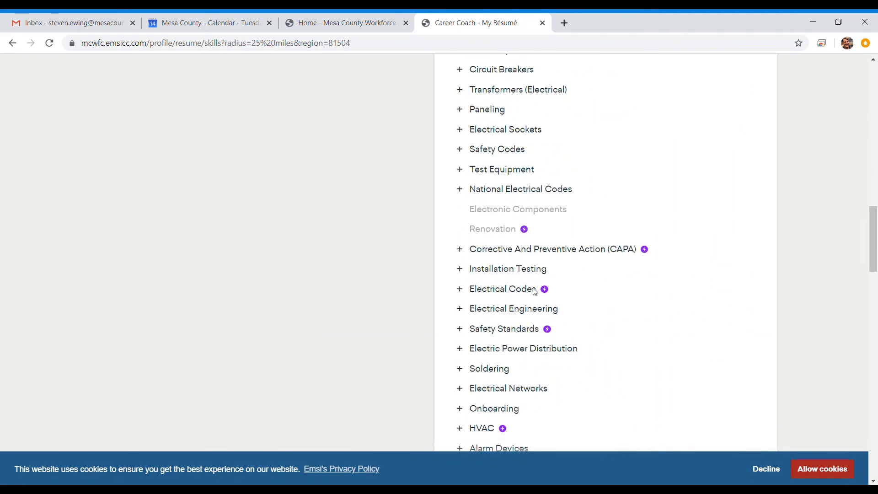
click(461, 248)
- Collapse the Helpers--Electricians section and save the skills with Save & Close
scroll(672, 229, up, 10)
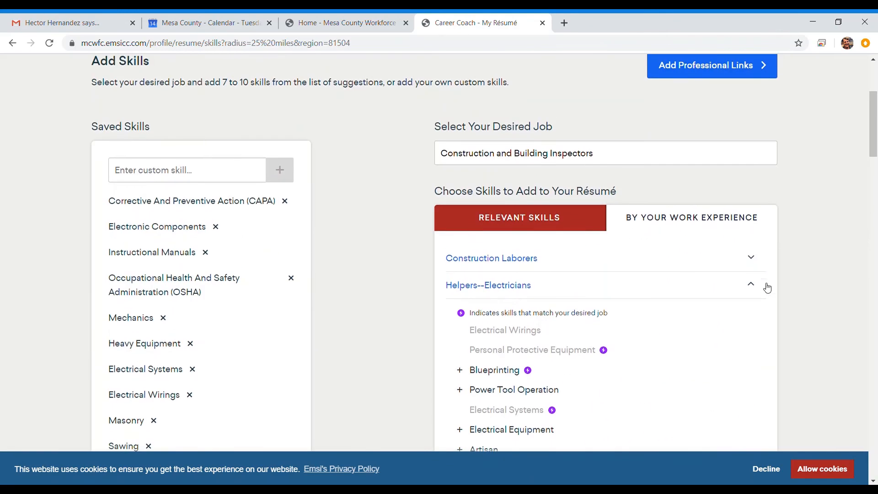
click(750, 290)
scroll(394, 223, down, 10)
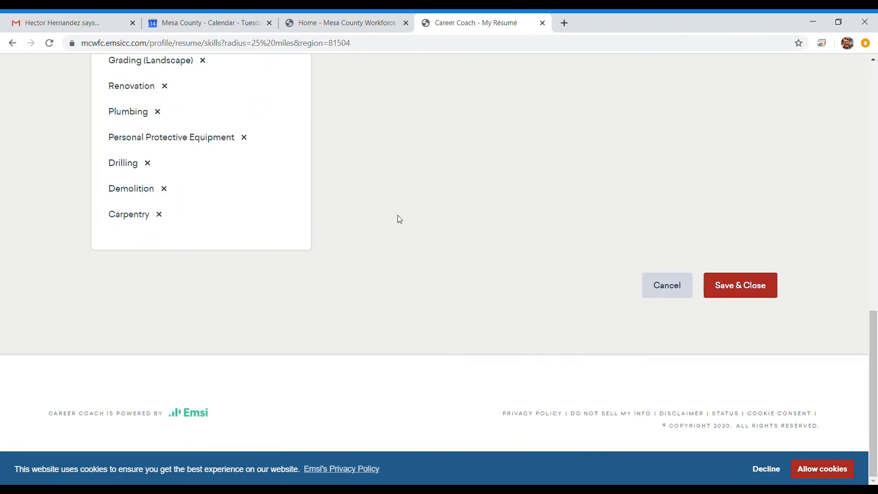
click(740, 285)
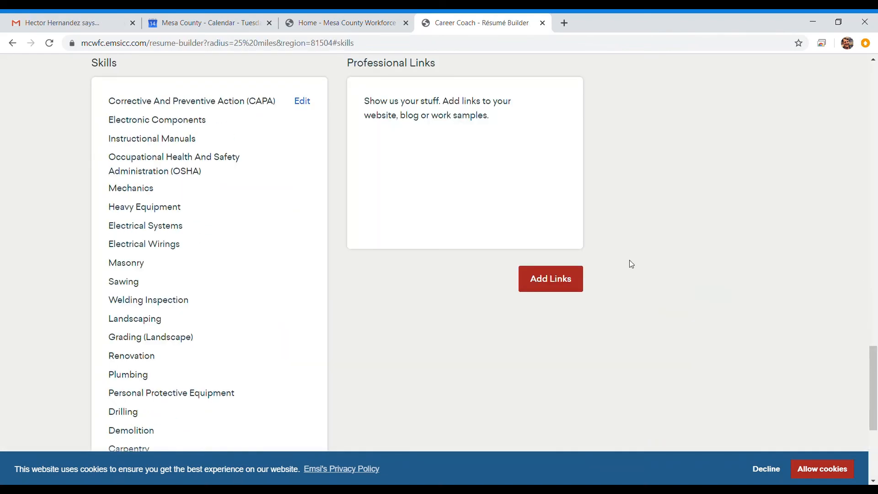
- Add a professional link titled 'LinkedIn Profile' with its LinkedIn URL and save it
scroll(631, 263, up, 3)
click(553, 394)
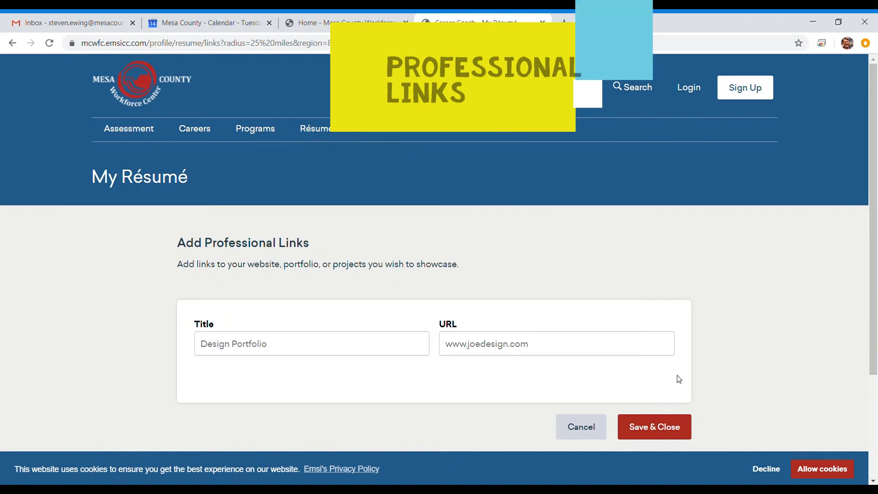
click(348, 344)
text(Linked)
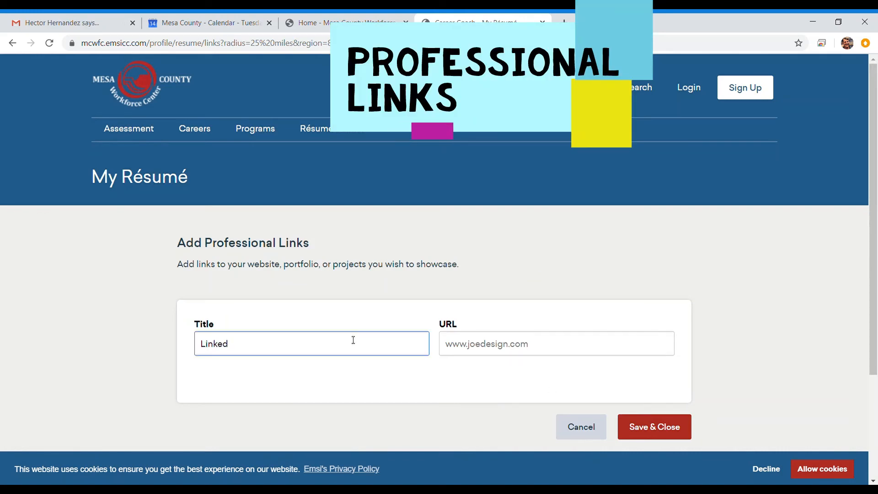
text(In Profile)
key(Tab)
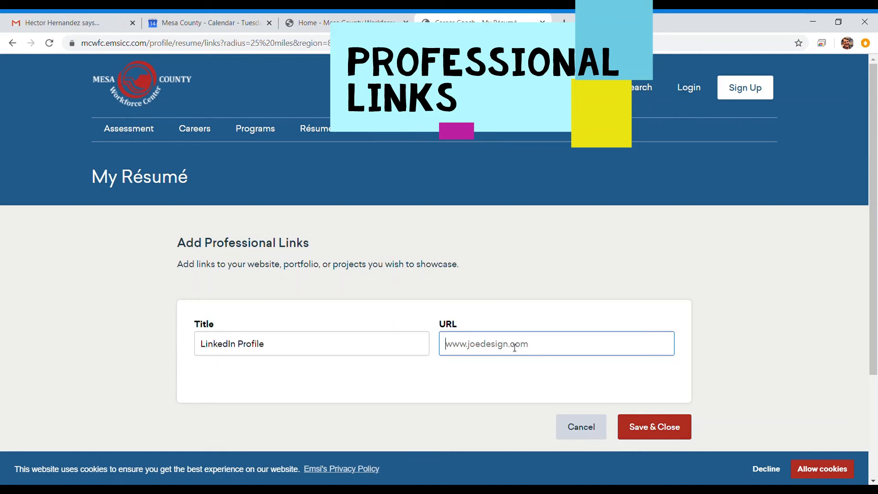
text(www.linkedin.com/joesomebody)
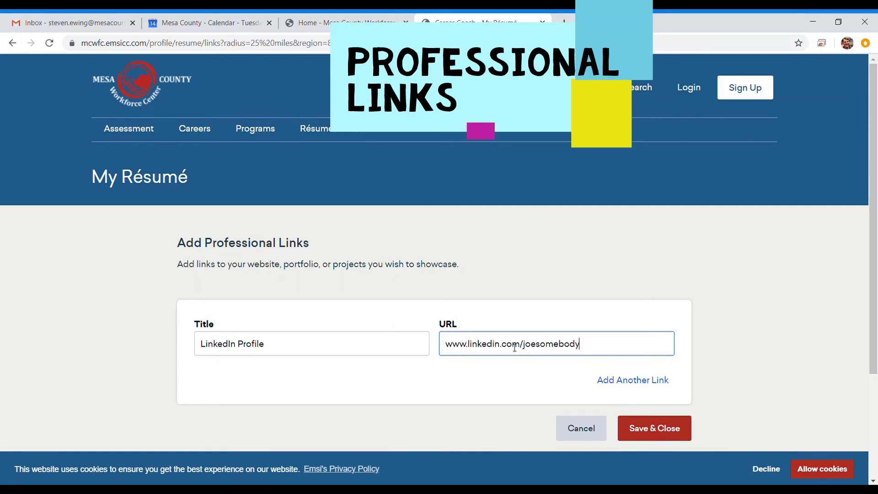
click(646, 427)
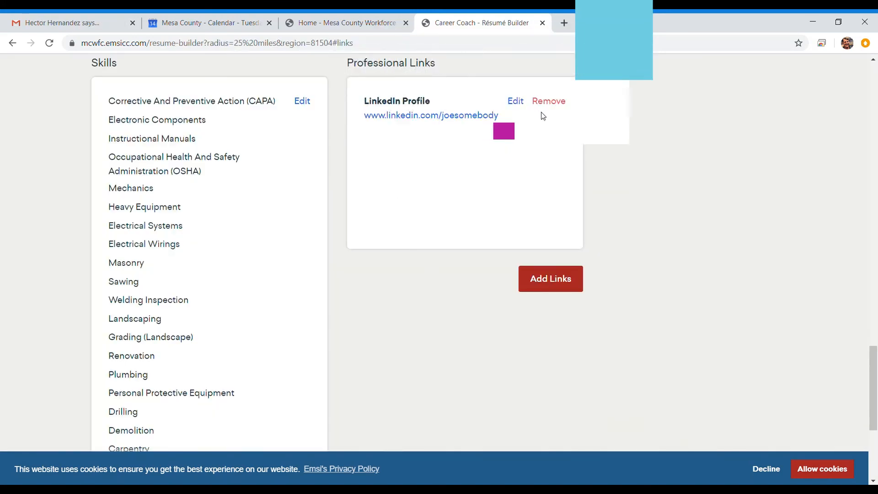
- Return to the top of the résumé and open the downloaded My Résumé (3).docx in Word
scroll(652, 236, down, 5)
scroll(622, 281, up, 4)
scroll(608, 278, up, 10)
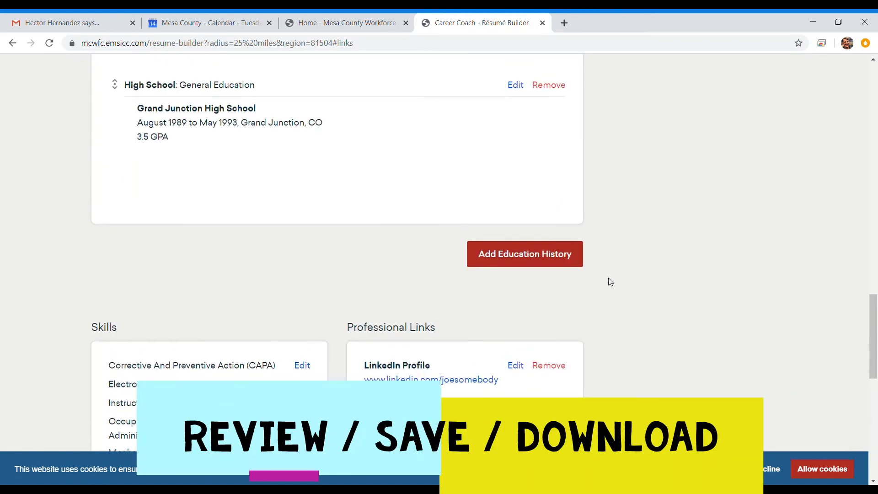
scroll(614, 274, up, 8)
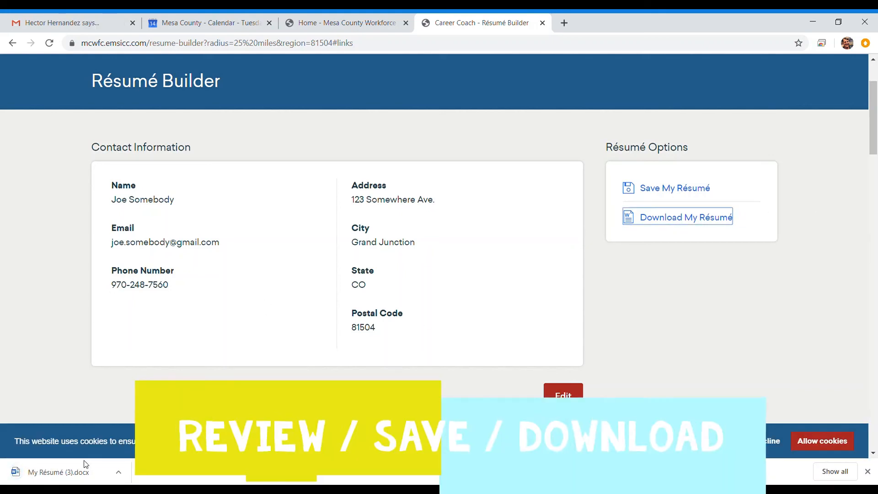
click(84, 477)
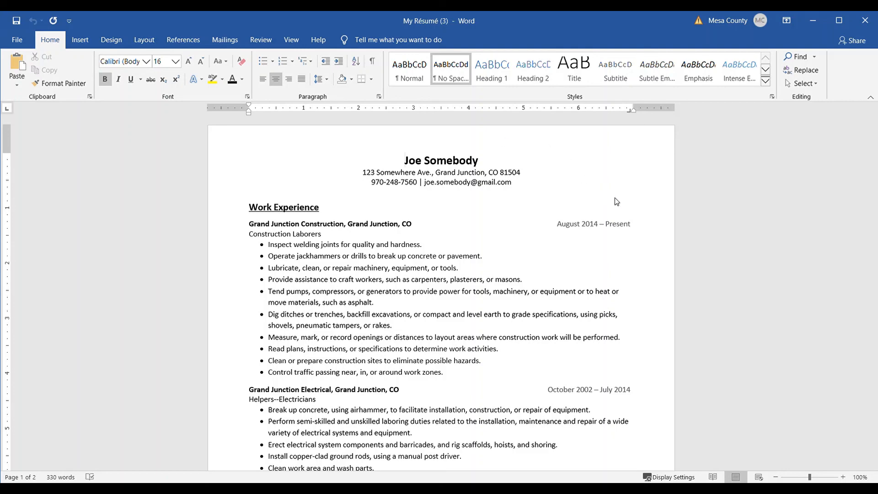
scroll(629, 198, down, 5)
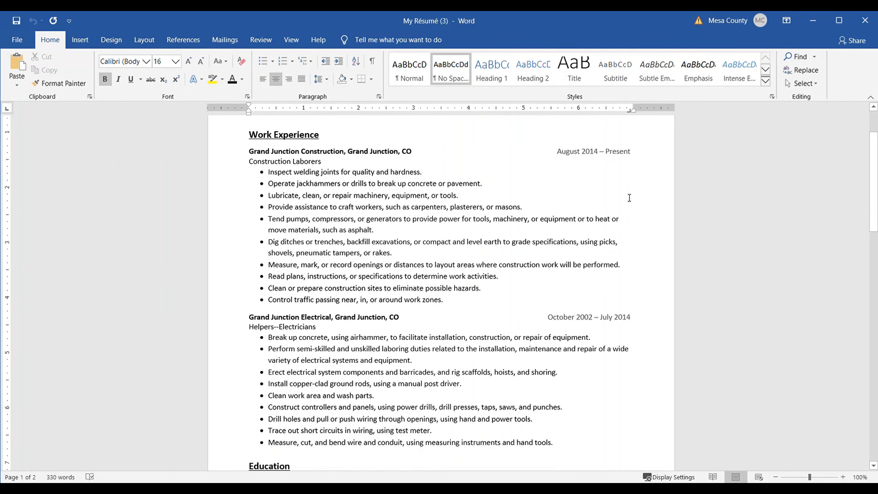
scroll(627, 201, down, 5)
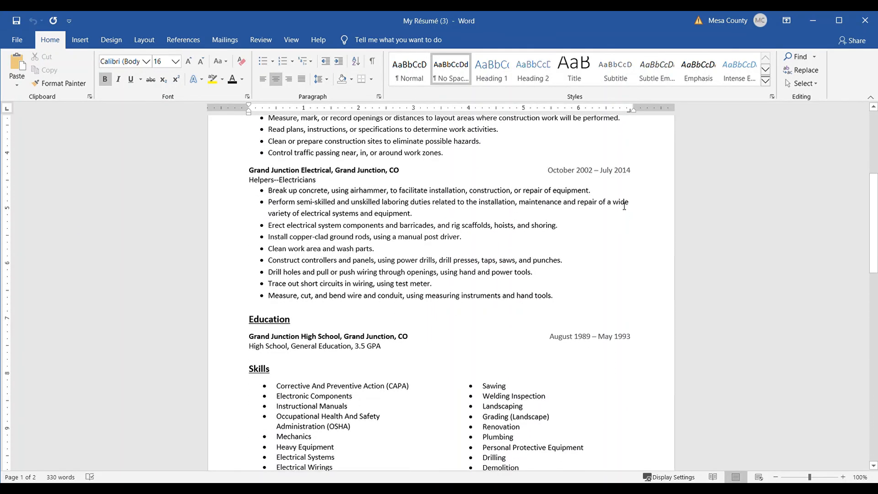
scroll(623, 207, down, 4)
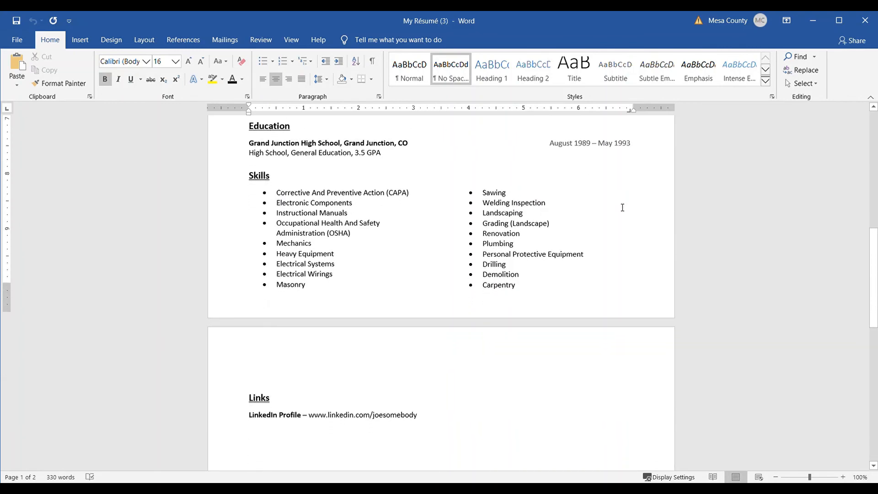
scroll(620, 210, up, 15)
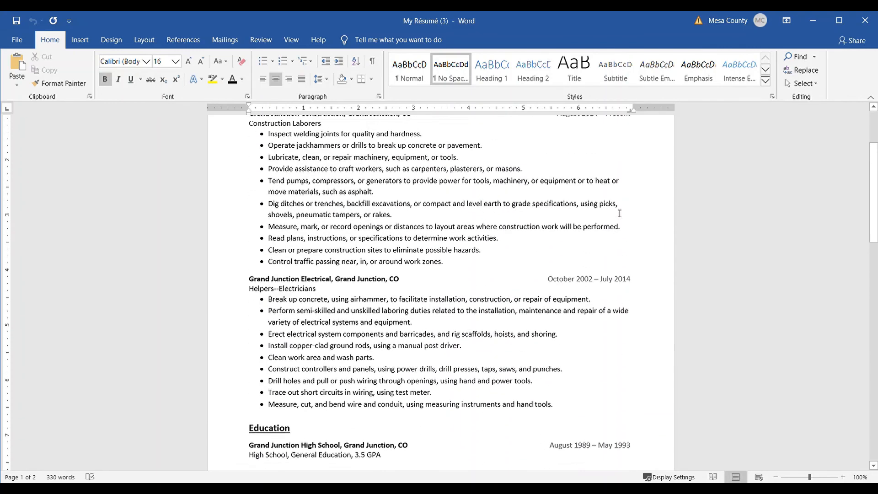